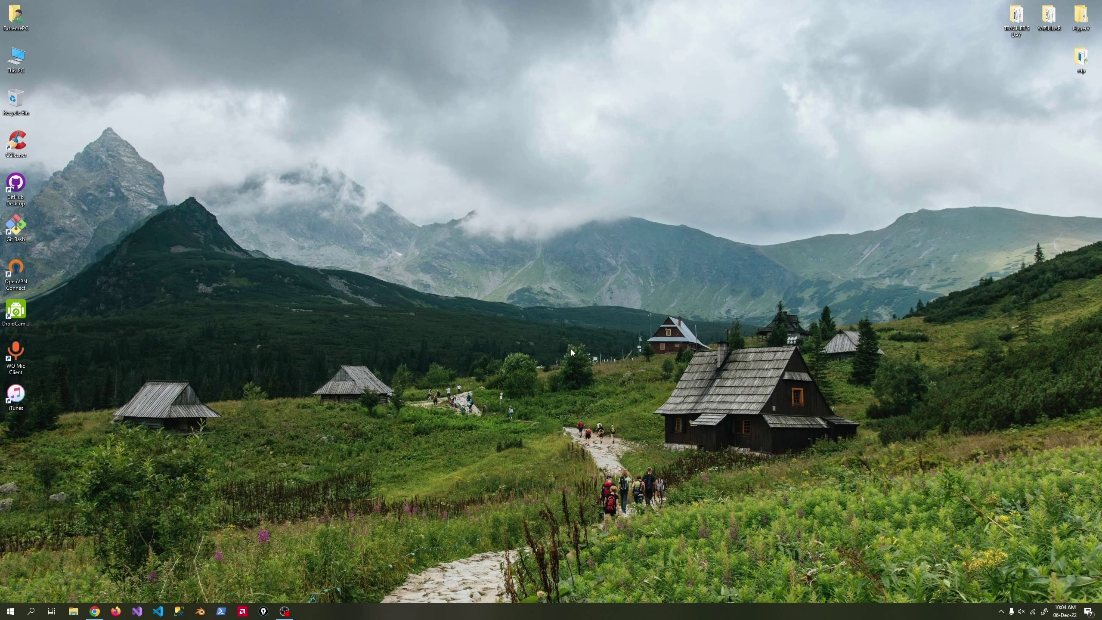
Bring up the rdpwrap GitHub releases page and cancel the RDPWrap-v1.6.2.zip download.
click(95, 612)
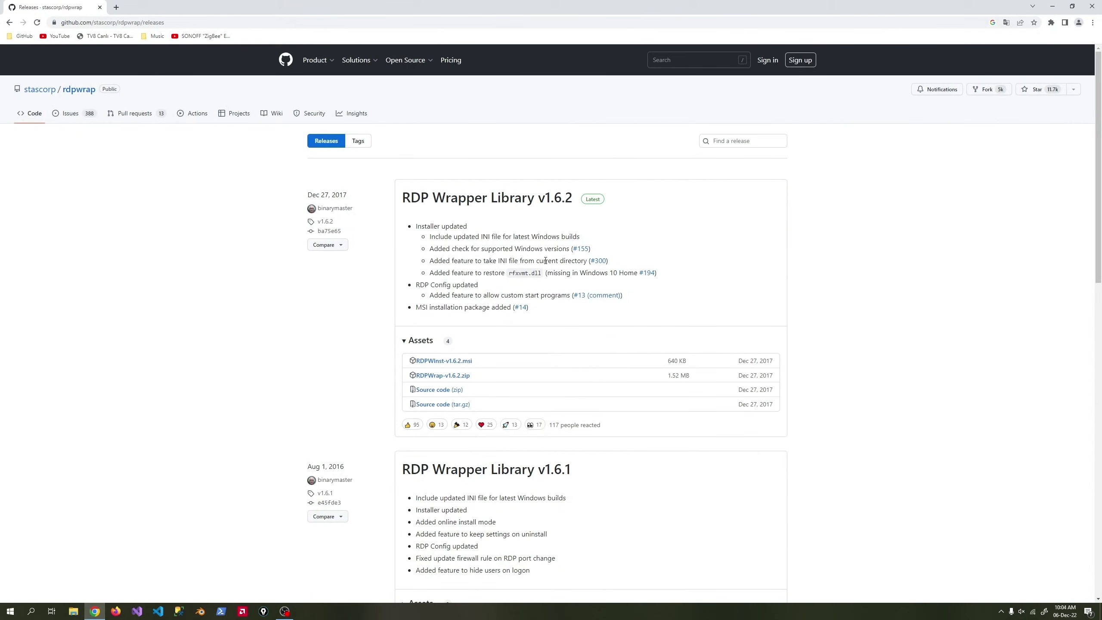
click(444, 378)
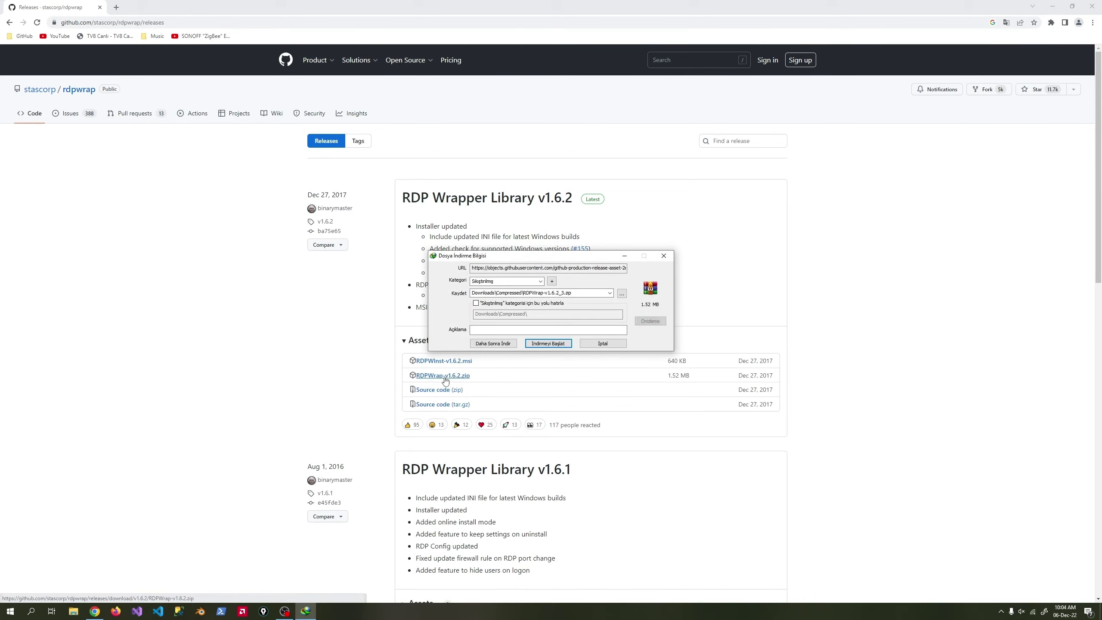
click(596, 348)
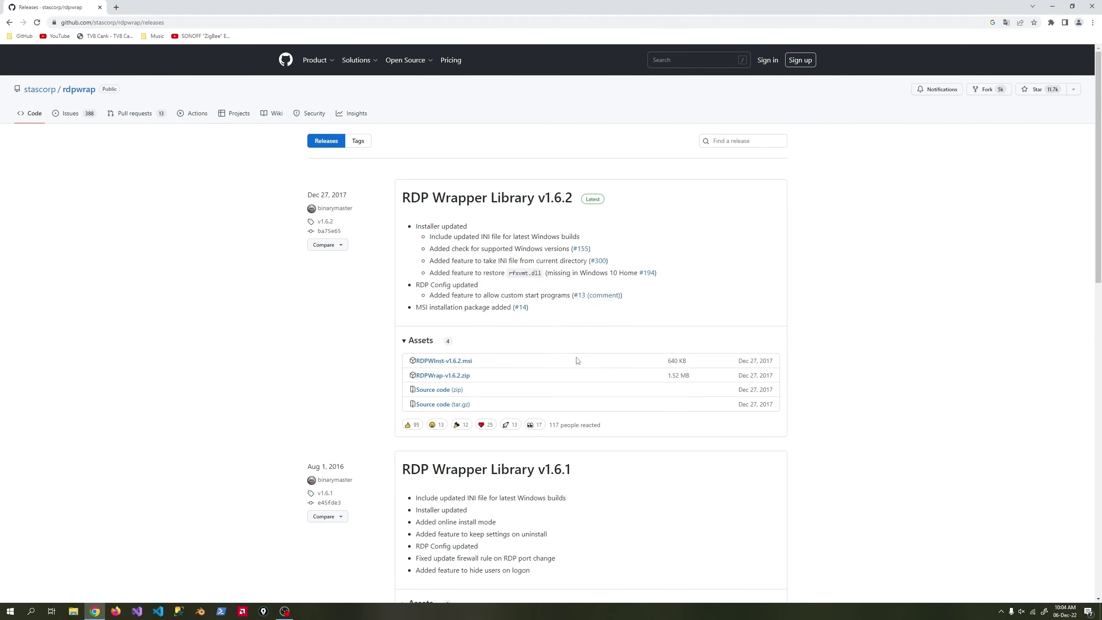
Search 'raw rdp wrap' in a new tab, open the raw rdpwrap.ini, then minimize Chrome.
click(116, 7)
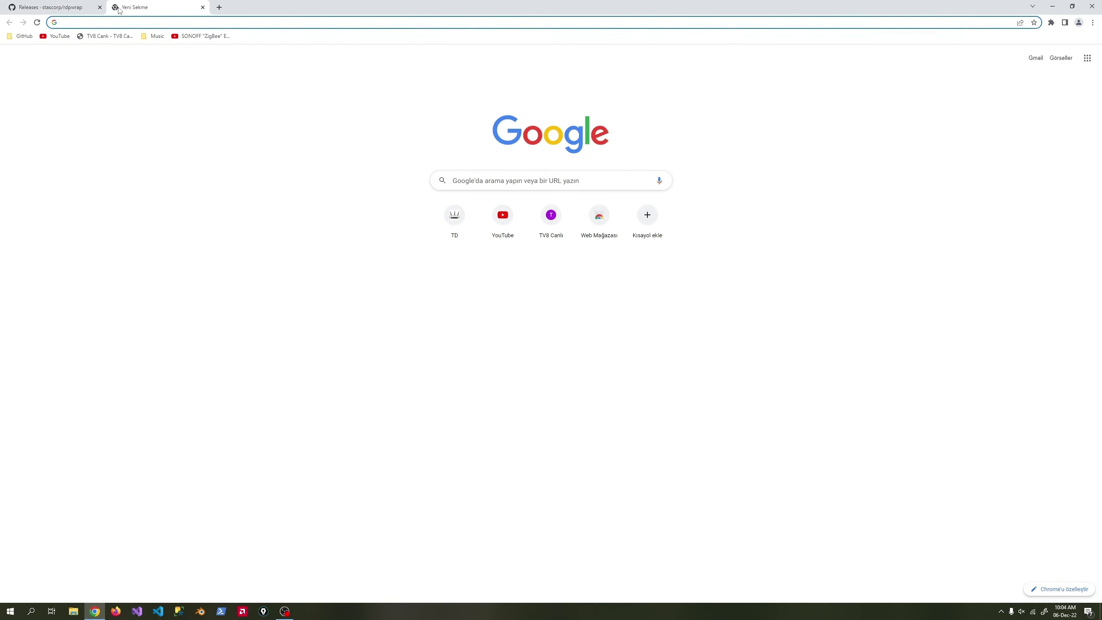
text(raw rdp wrap)
key(Return)
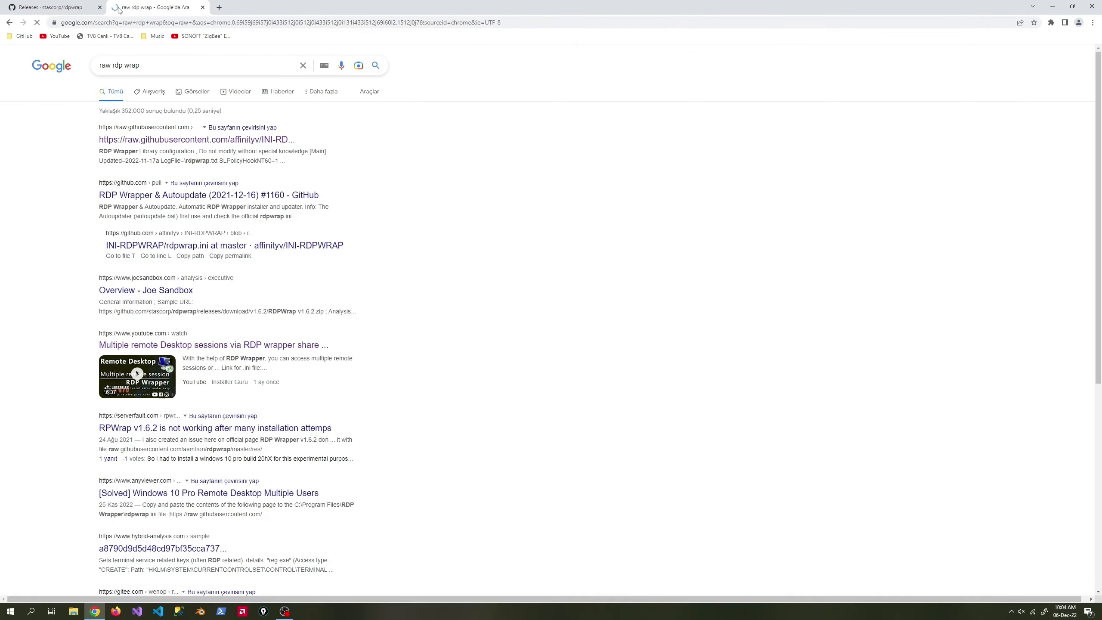
click(160, 140)
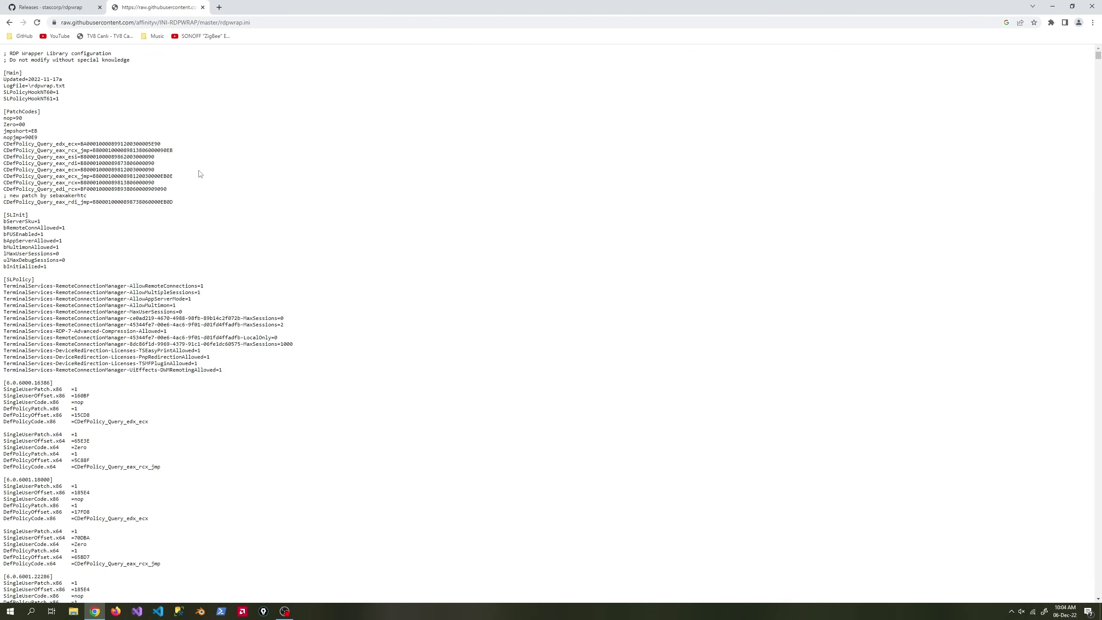
click(1053, 6)
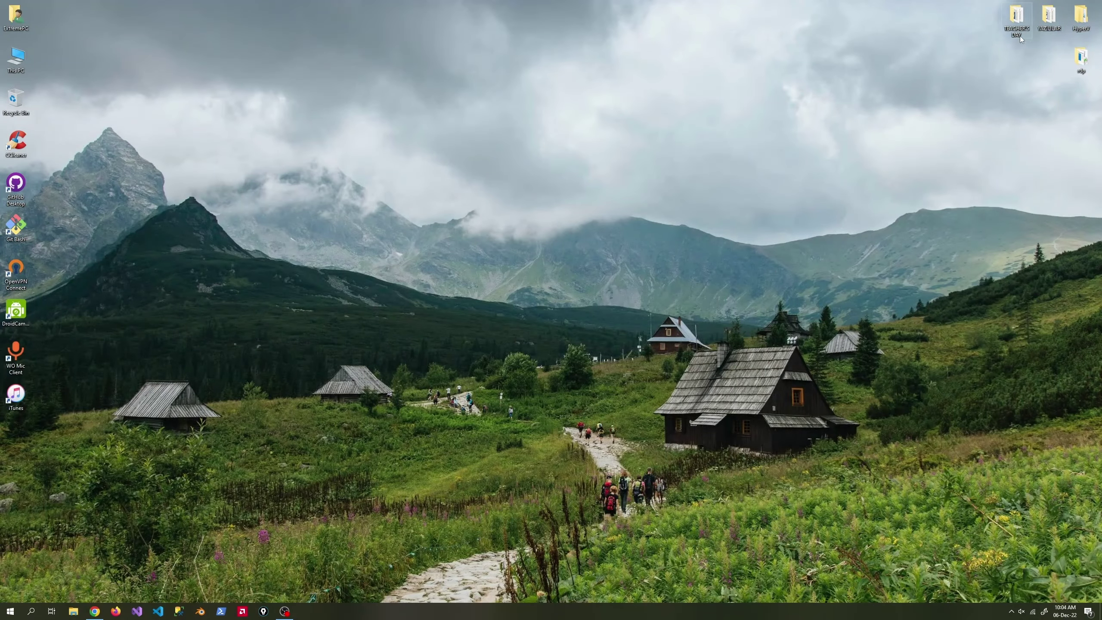
Run install.bat from the rdp folder as administrator, then check the wrapper status in RDPConf.exe.
double_click(1082, 59)
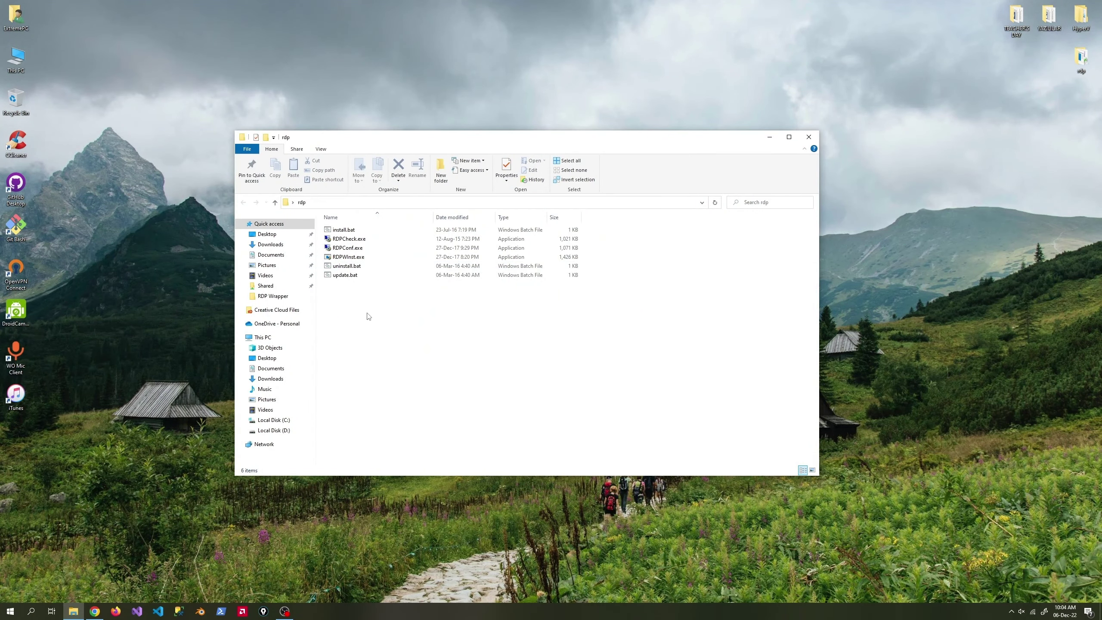
right_click(344, 230)
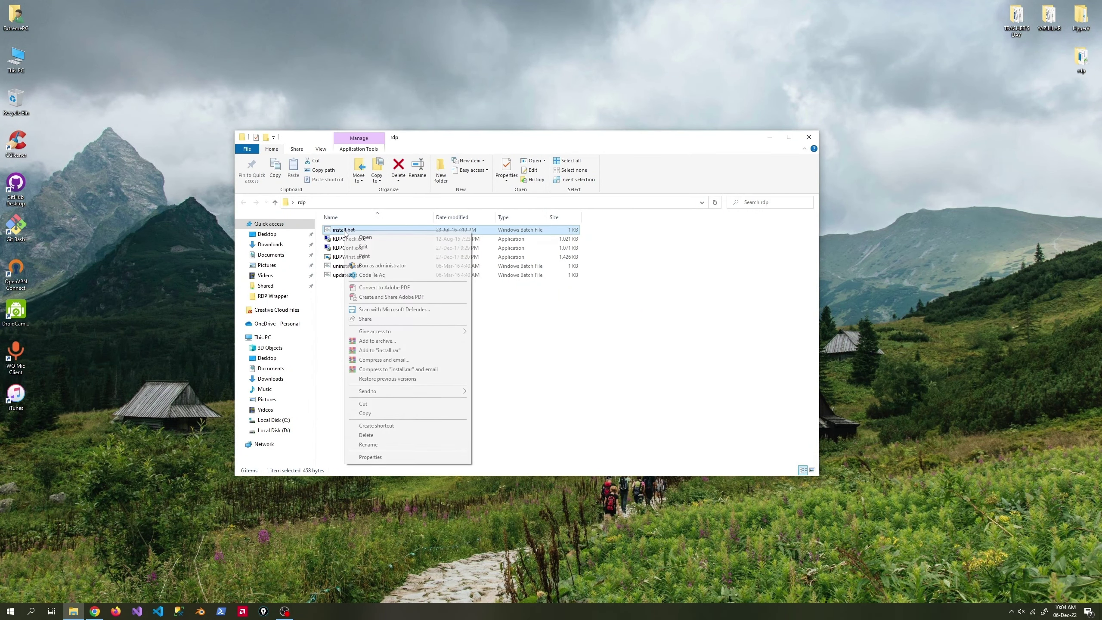
click(375, 266)
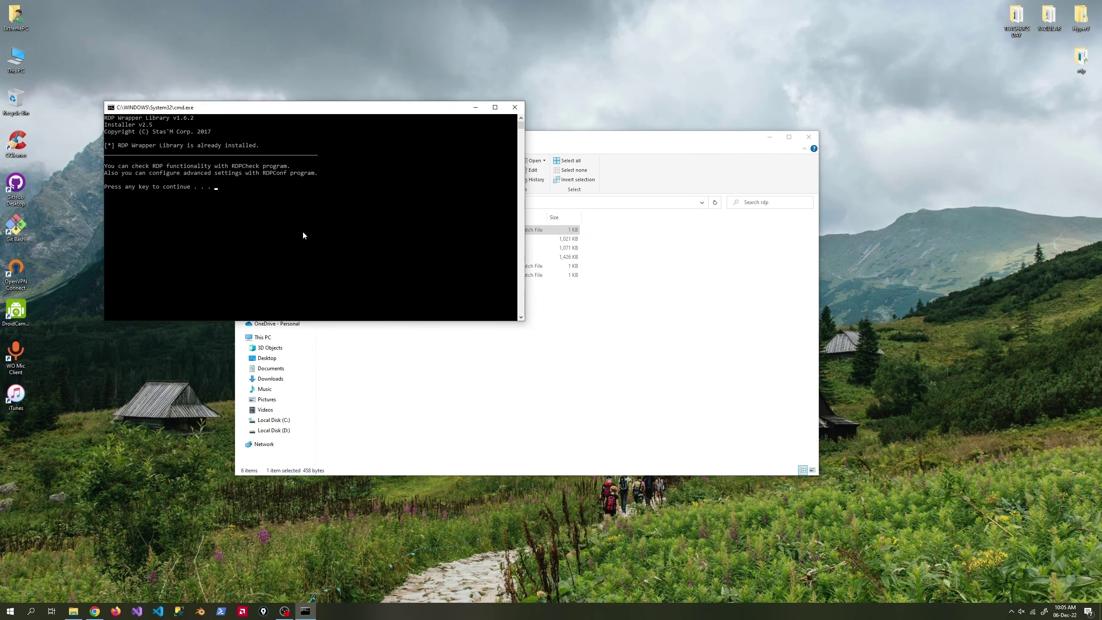
key(Return)
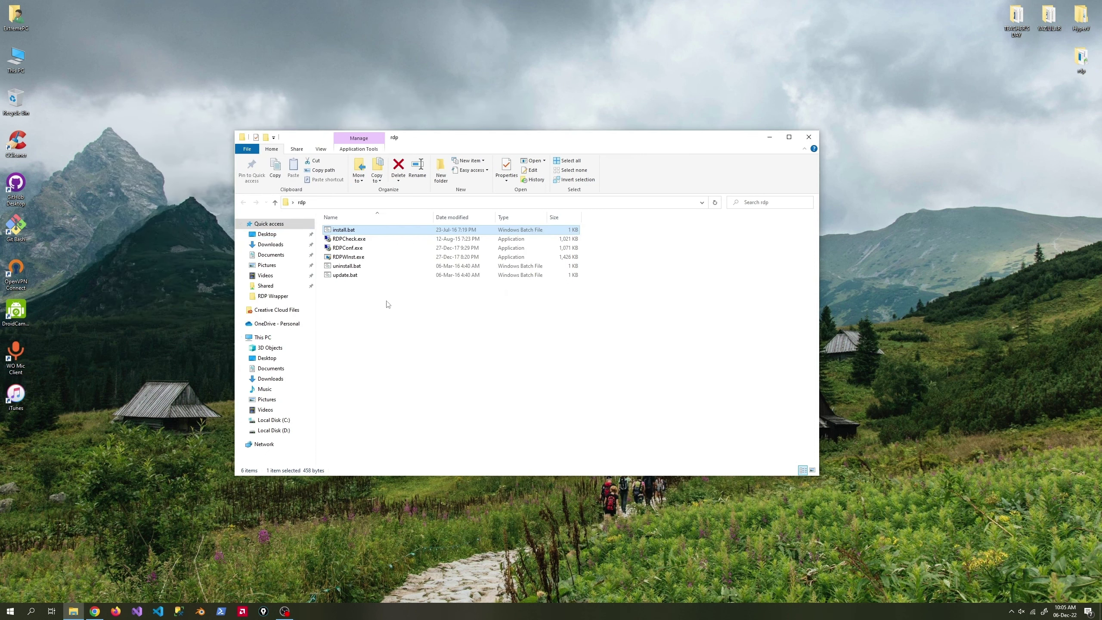
double_click(370, 250)
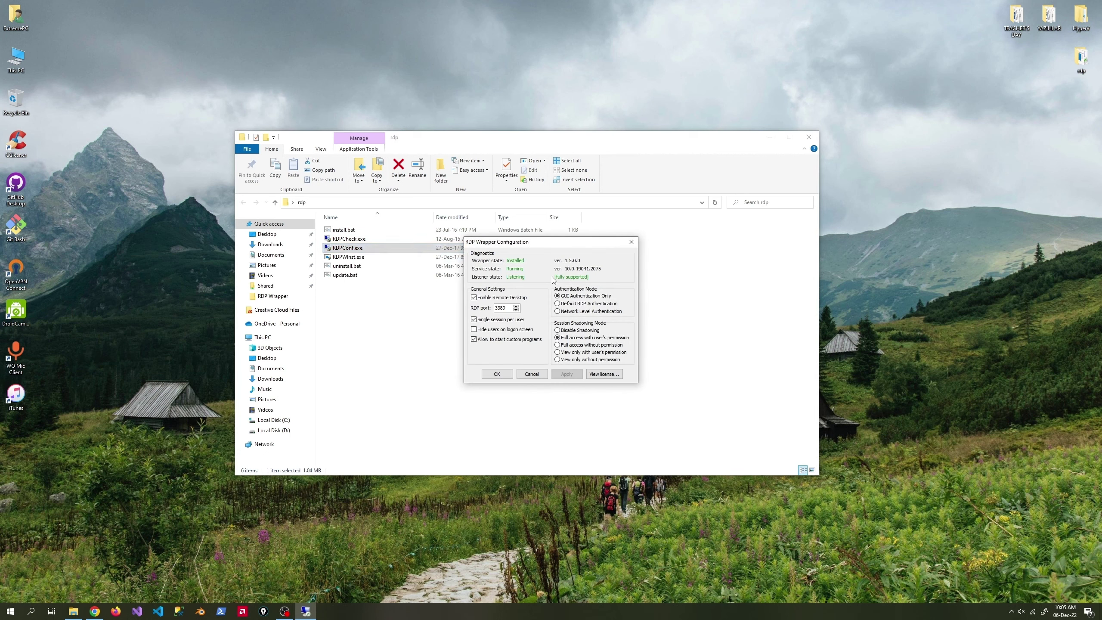
click(631, 242)
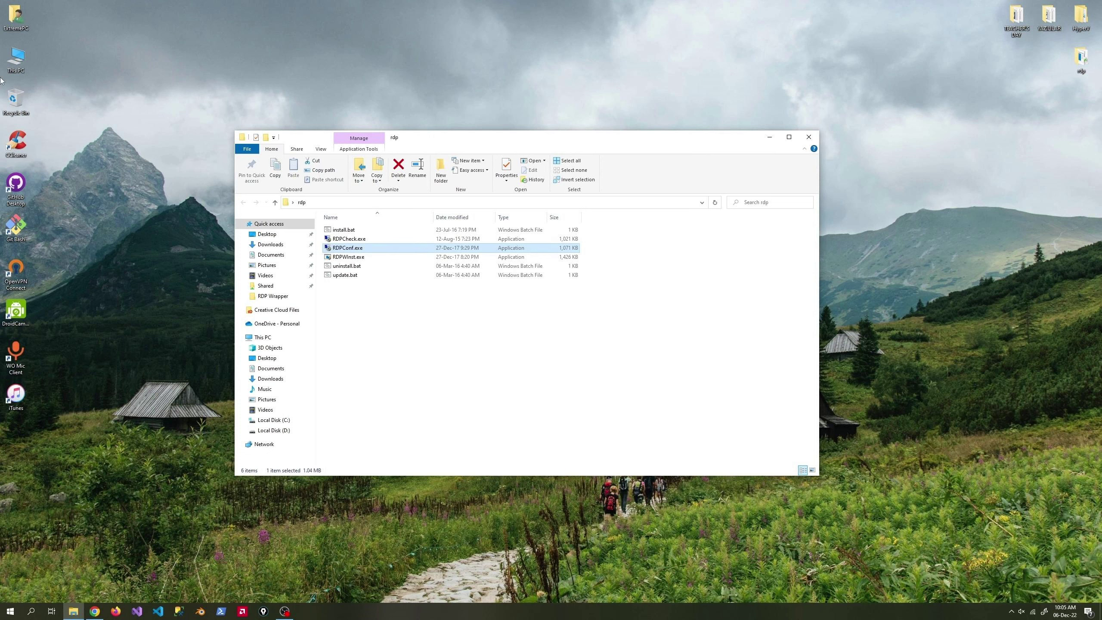
Browse through This PC to C:\Program Files\RDP Wrapper and select rdpwrap.ini.
double_click(16, 59)
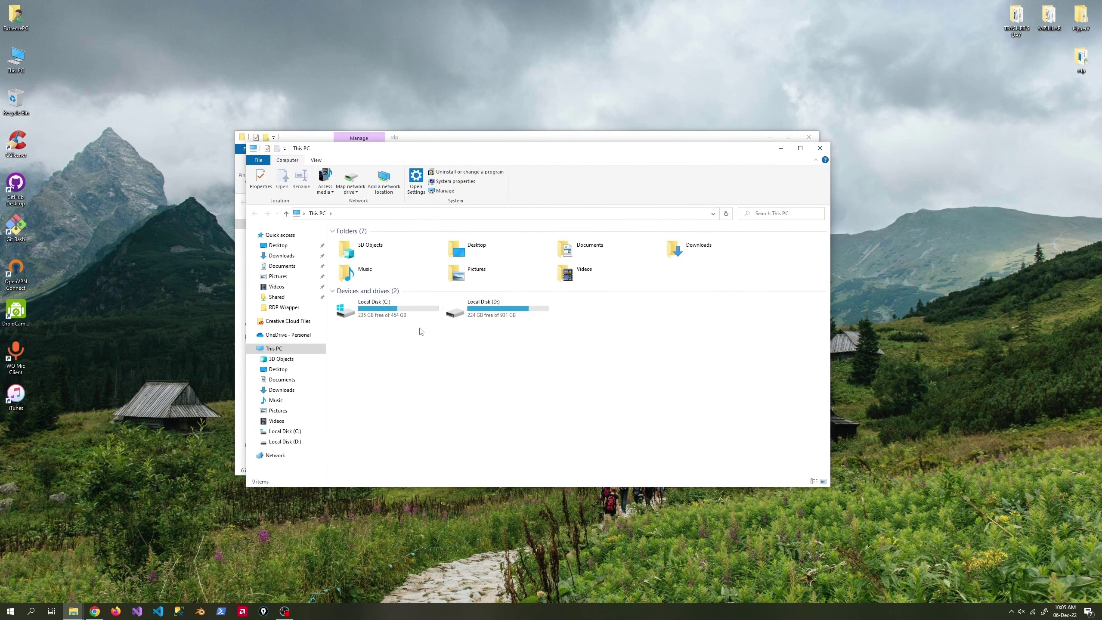
click(405, 309)
double_click(405, 309)
double_click(364, 270)
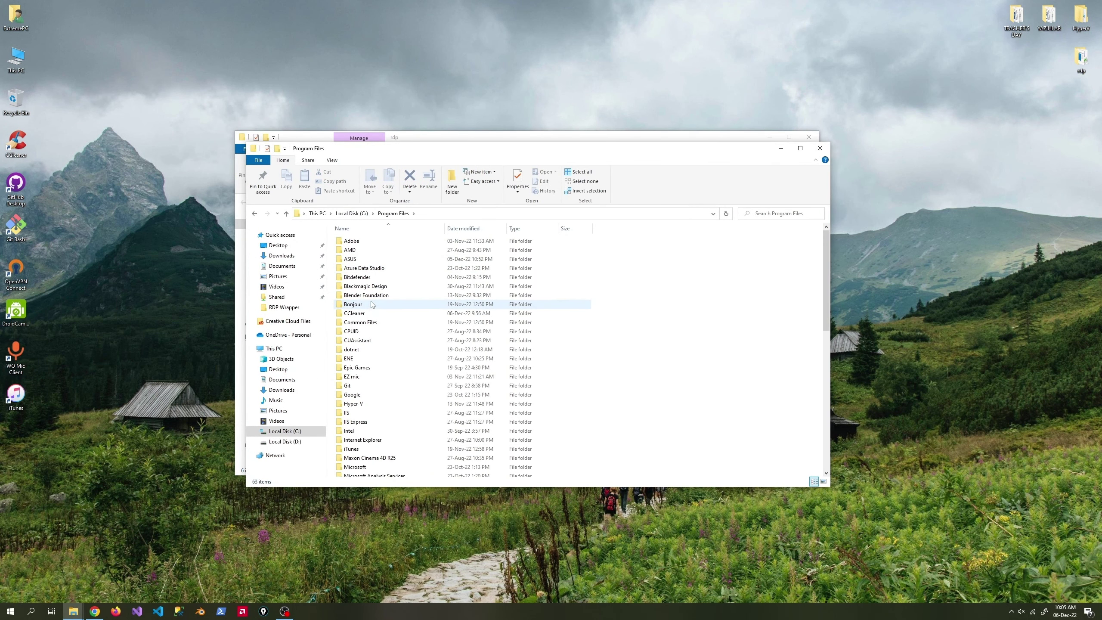
scroll(371, 305, down, 12)
click(365, 318)
click(369, 318)
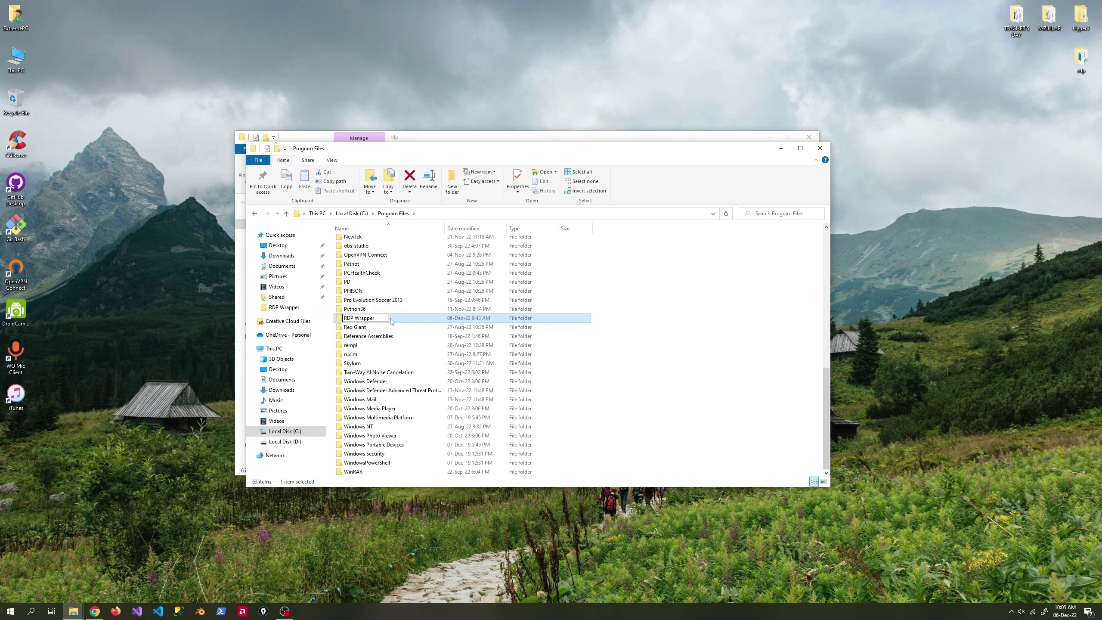
double_click(393, 322)
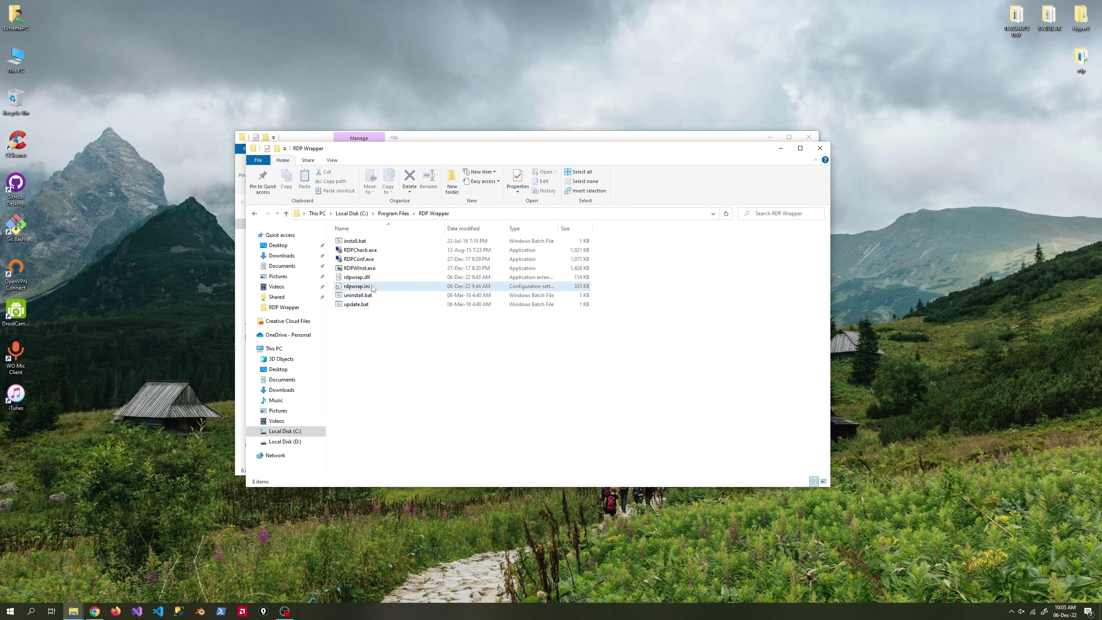
click(361, 289)
Open rdpwrap.ini in Notepad, erase its old contents, and select all the raw rdpwrap.ini text in Chrome.
double_click(360, 288)
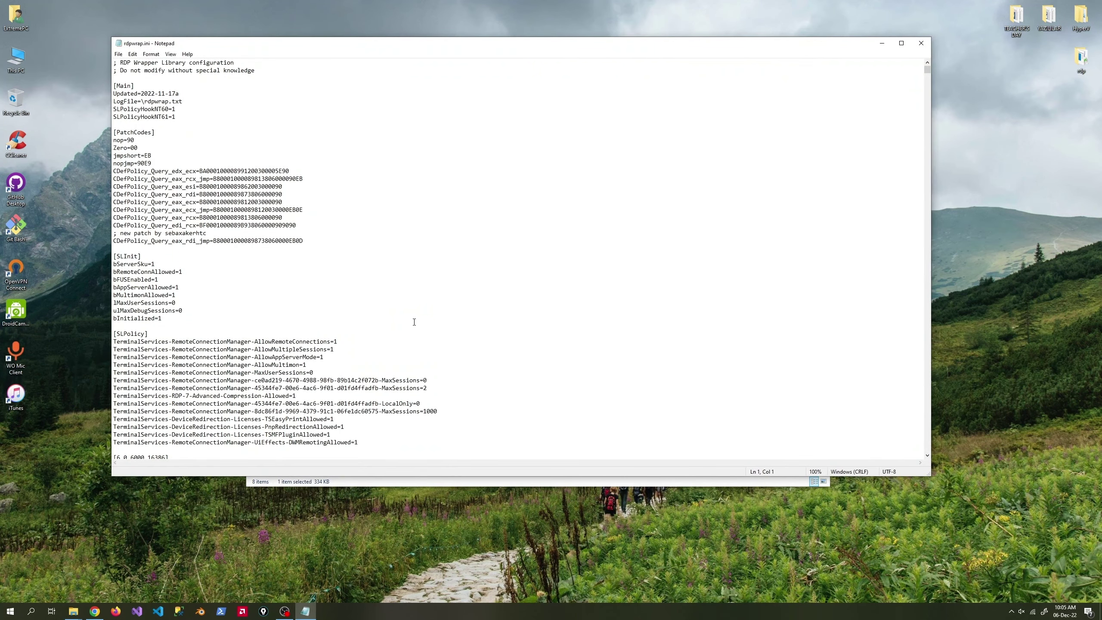
key(ctrl+a)
key(Delete)
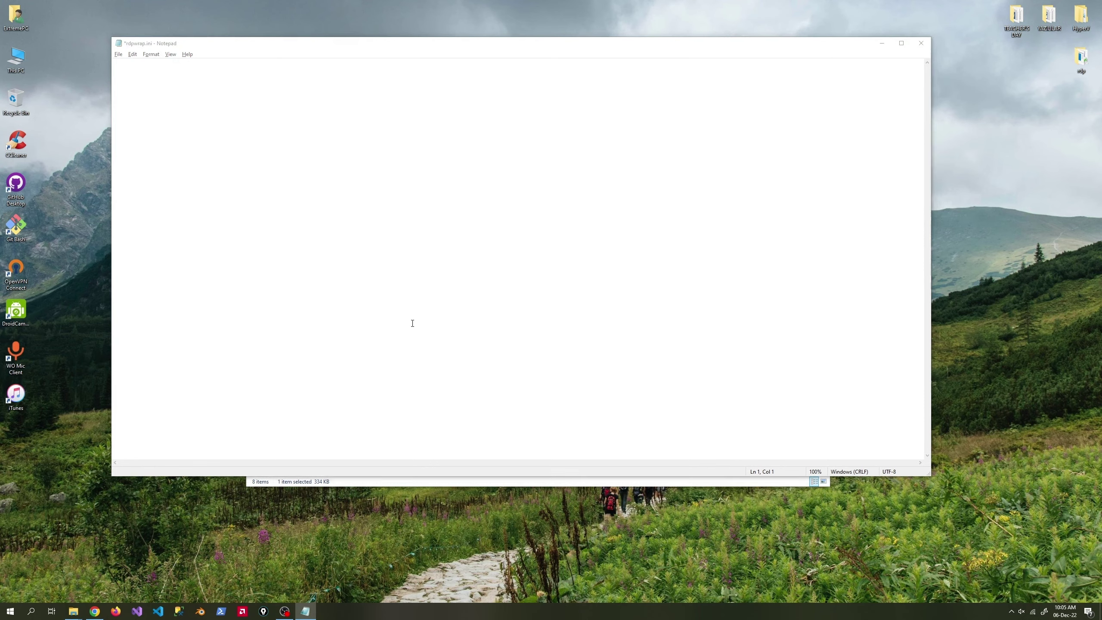
key(alt+Tab)
click(73, 612)
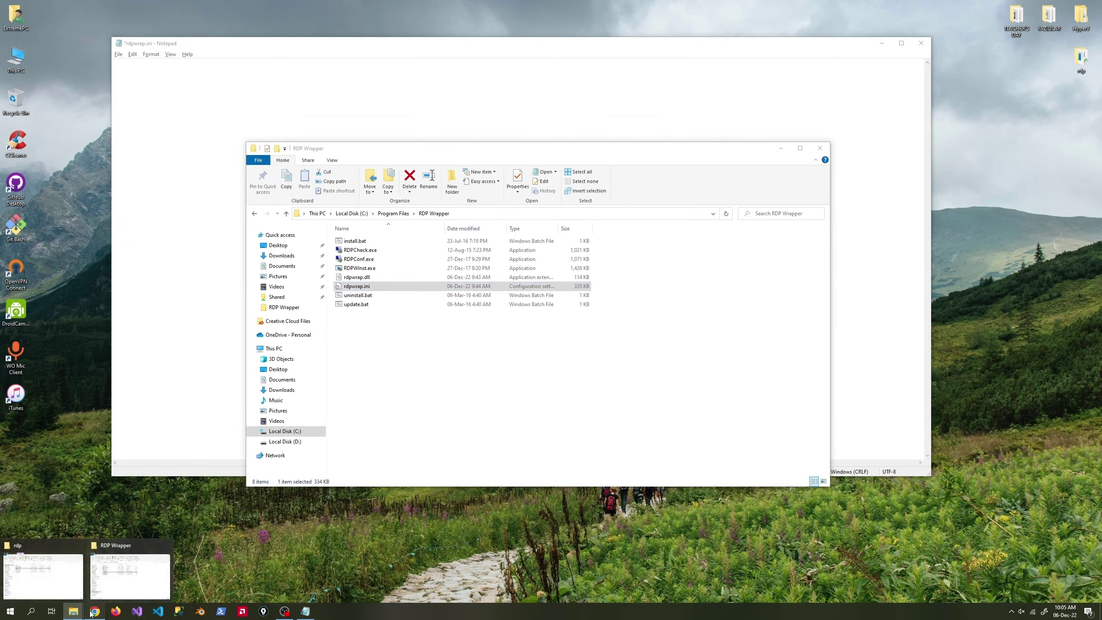
click(94, 612)
key(ctrl+a)
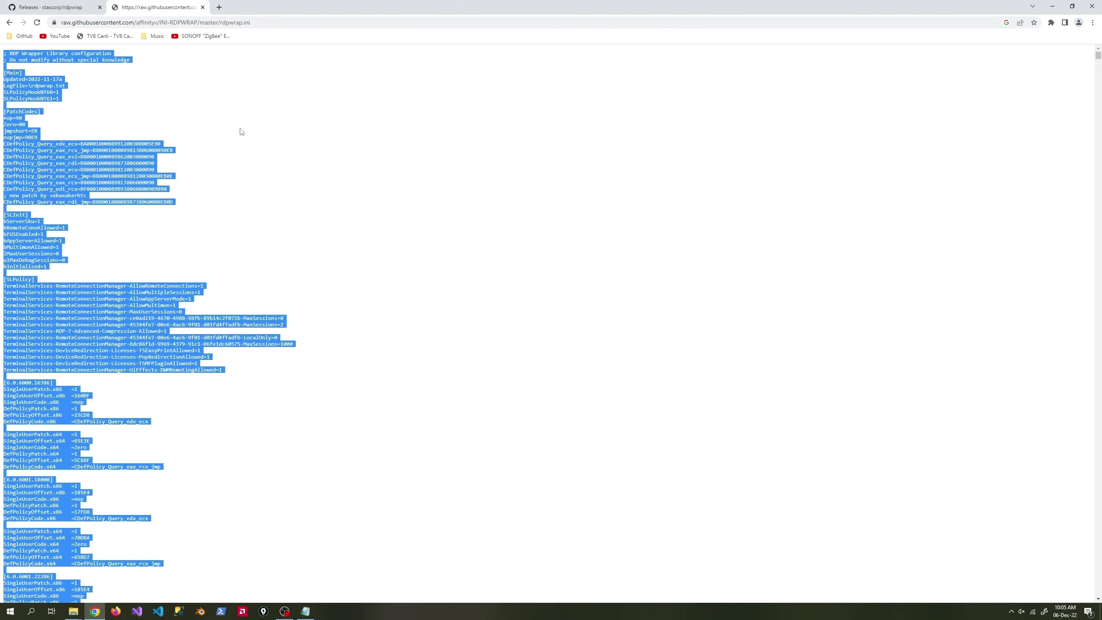
Paste the new configuration text into rdpwrap.ini and save it.
click(1053, 6)
click(210, 217)
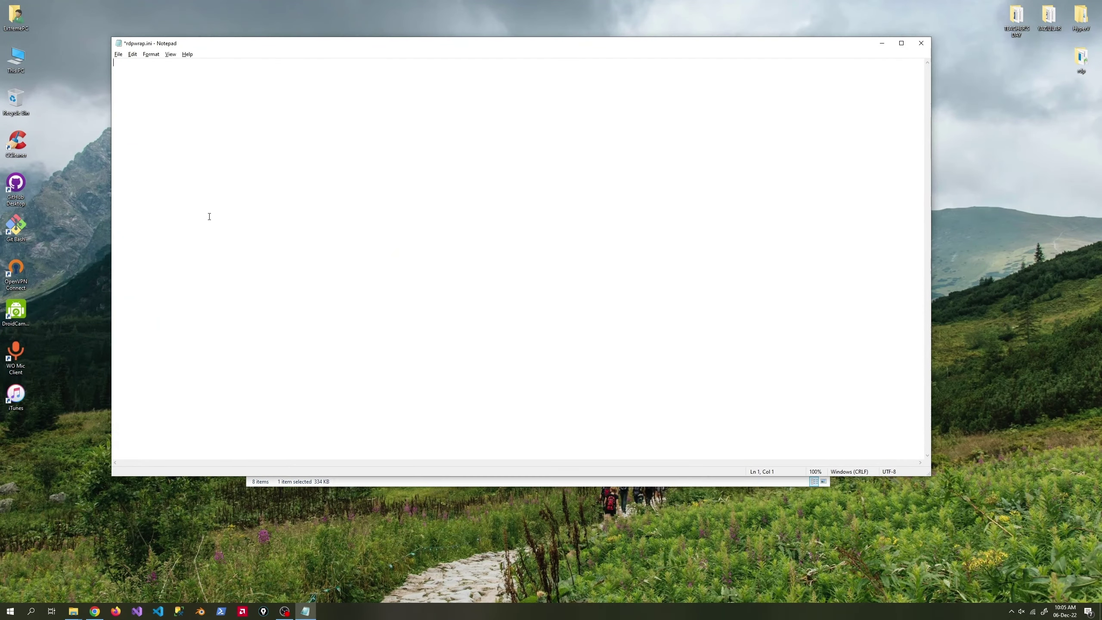
key(ctrl+v)
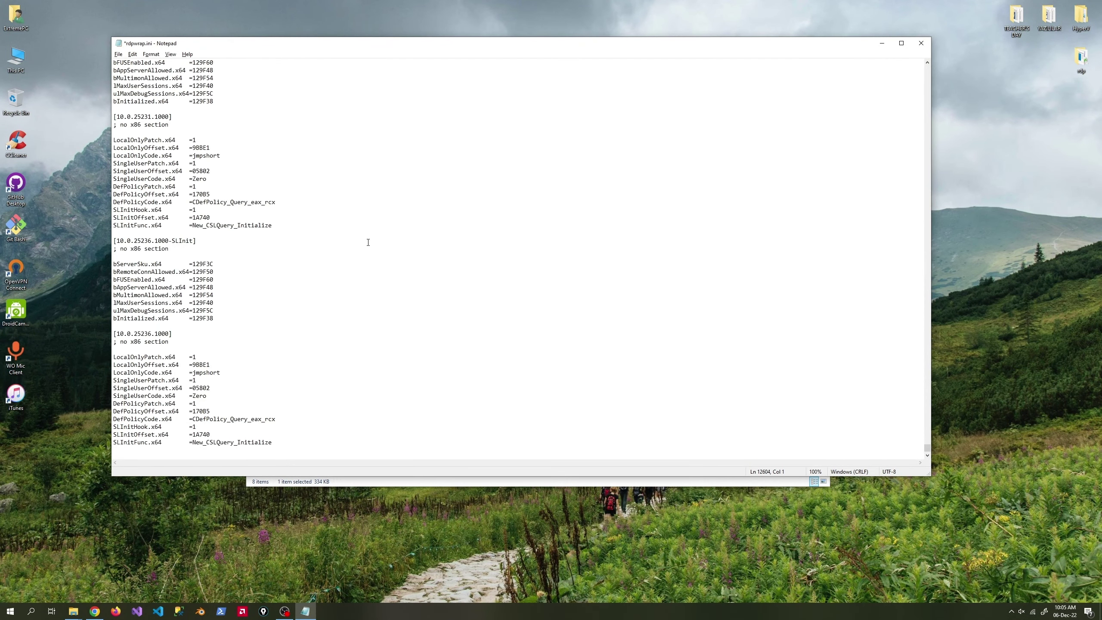
key(ctrl+s)
Save a copy of rdpwrap.ini to the Desktop with Save As.
right_click(298, 232)
click(235, 279)
click(118, 54)
click(139, 105)
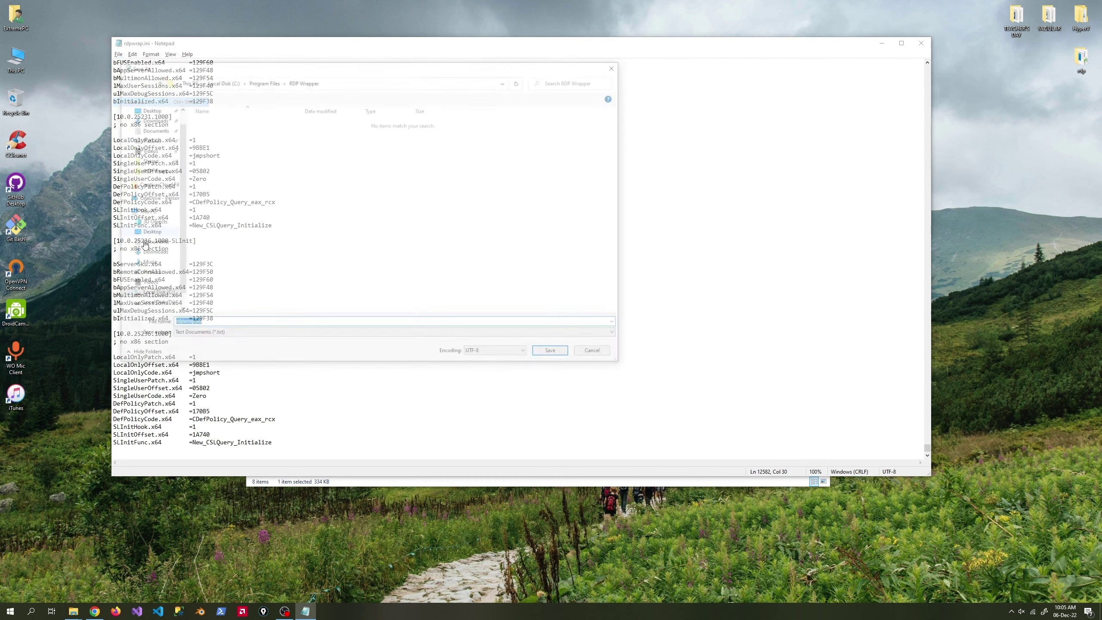
click(146, 108)
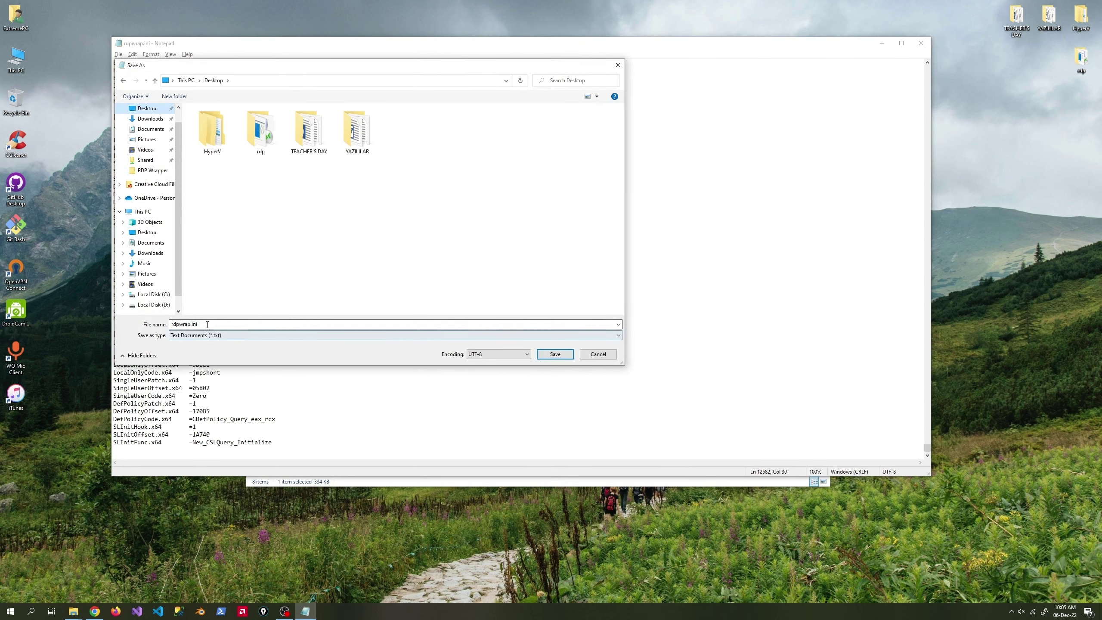
click(555, 354)
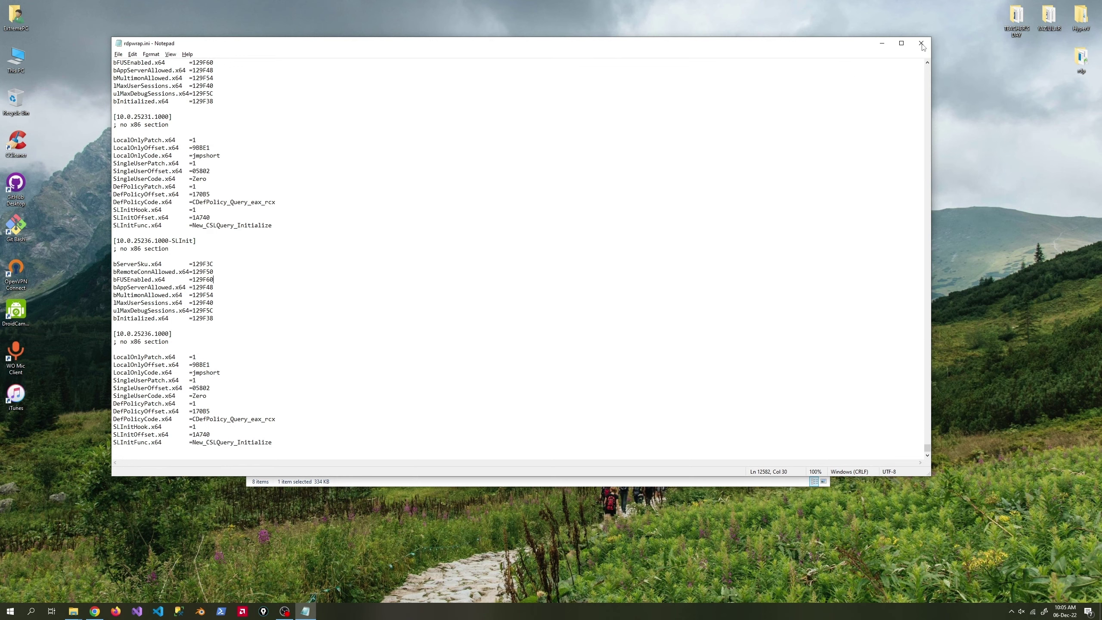
Recheck rdpwrap.ini, confirm RDPConf.exe reports full support, and close the RDP Wrapper and rdp folders.
click(921, 43)
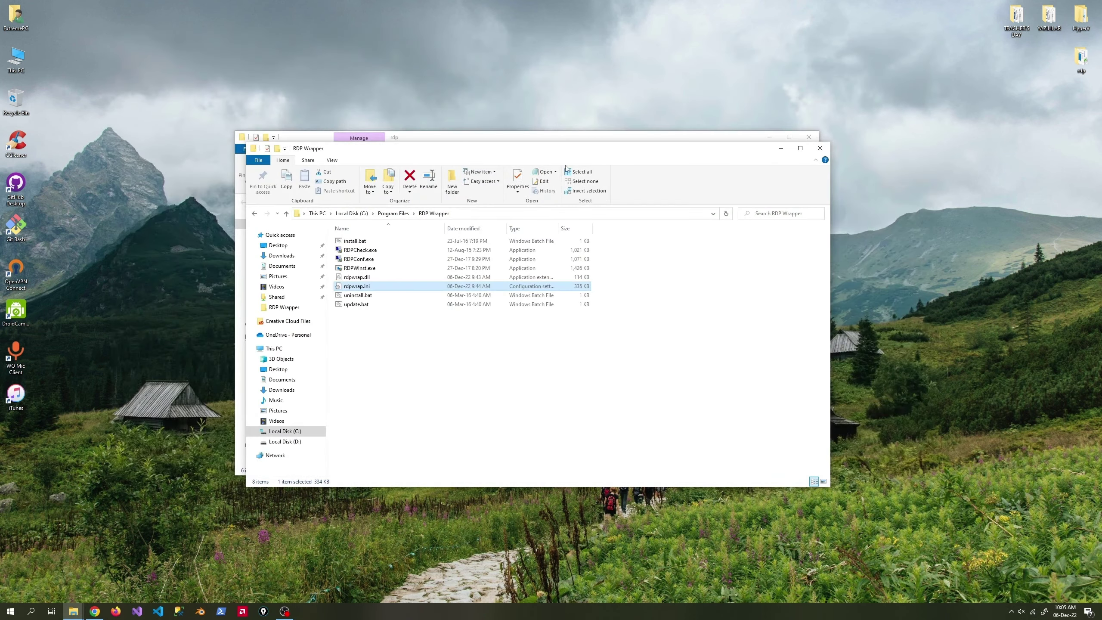
double_click(357, 286)
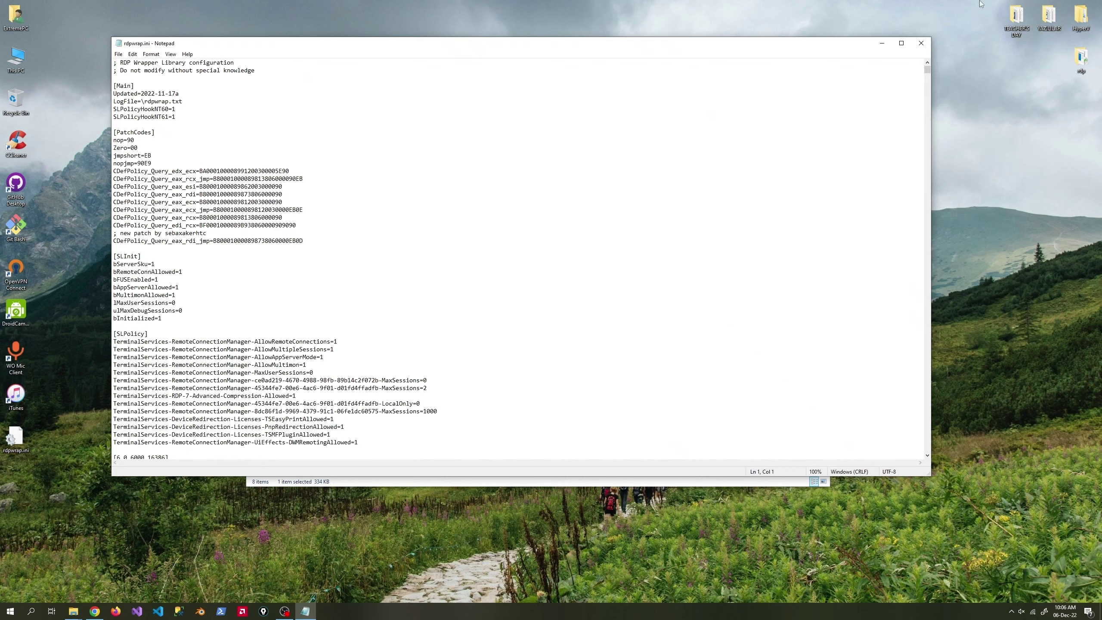
click(922, 44)
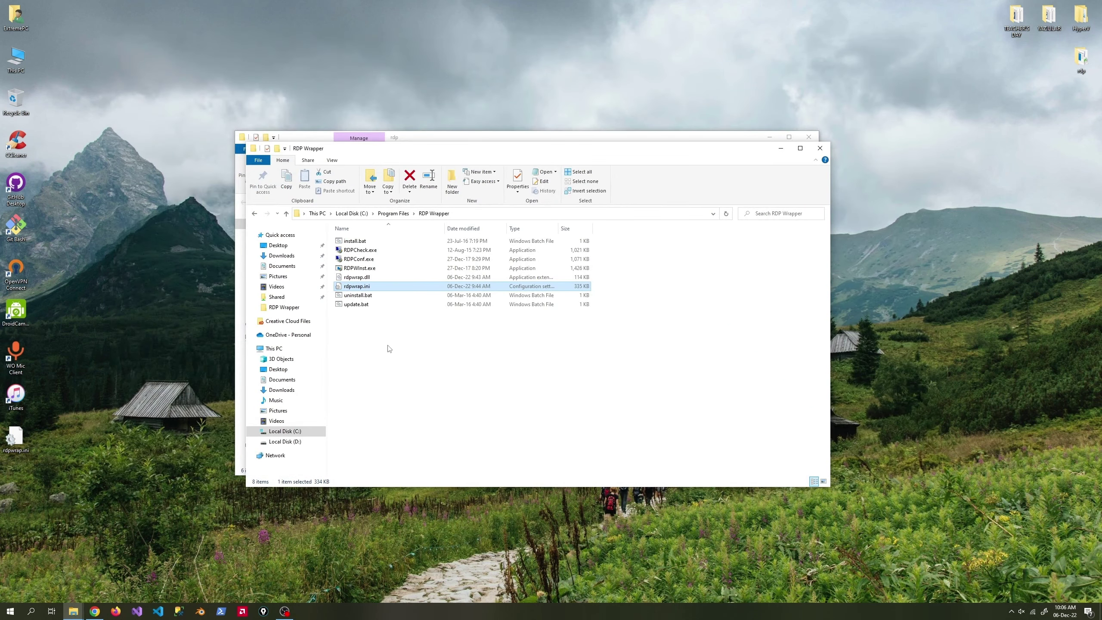
double_click(359, 259)
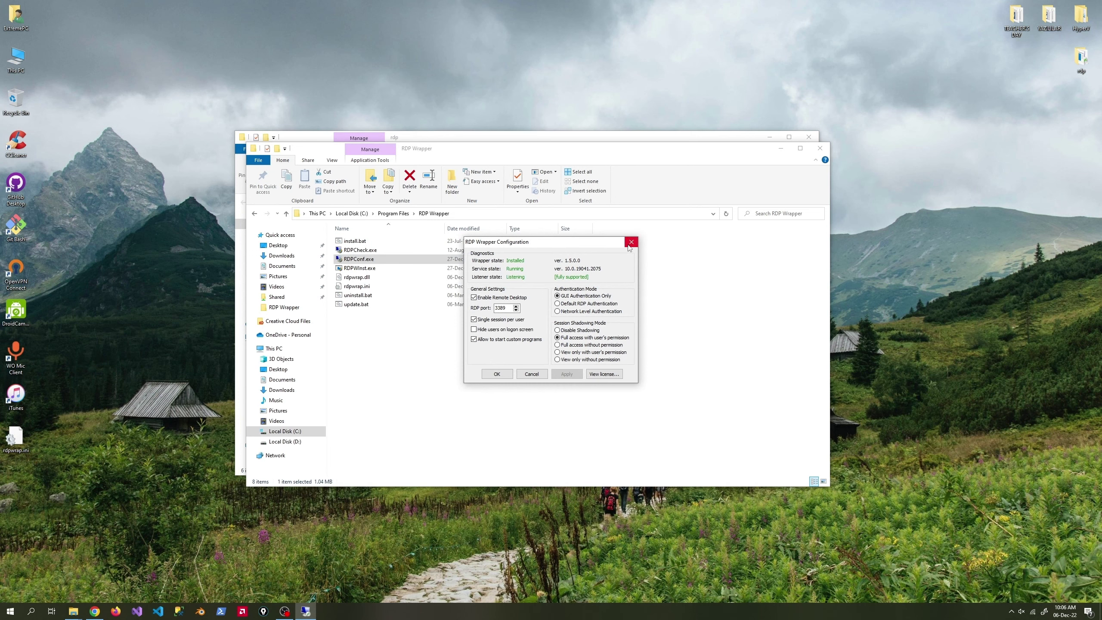
click(631, 242)
click(815, 147)
click(813, 143)
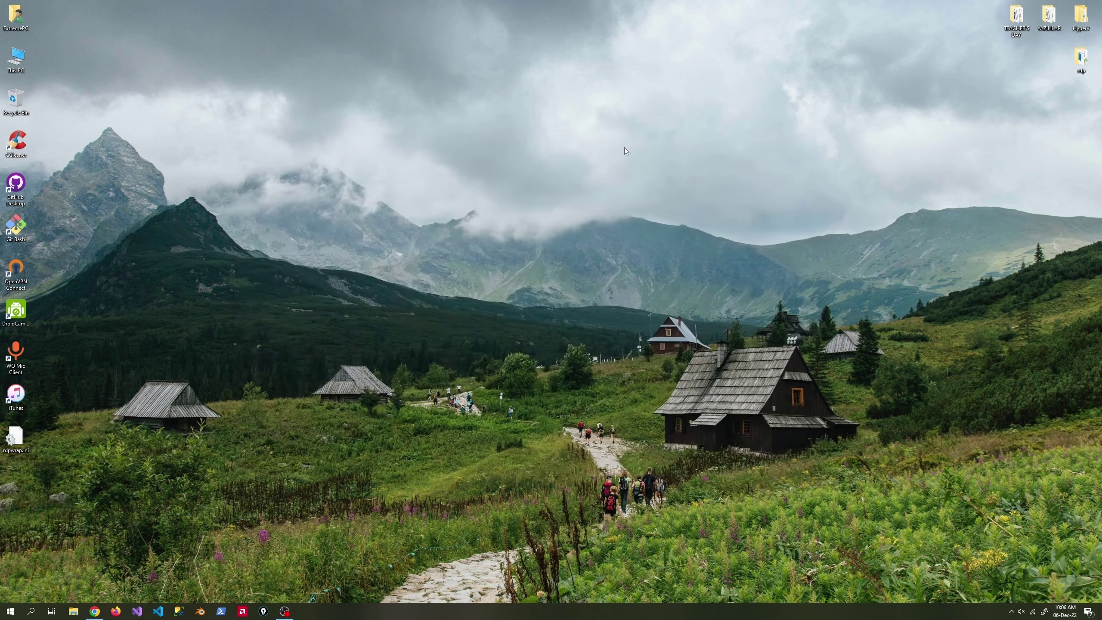
Launch the Local Group Policy Editor from Start search 'grou' and maximize it.
key(super)
text(grou)
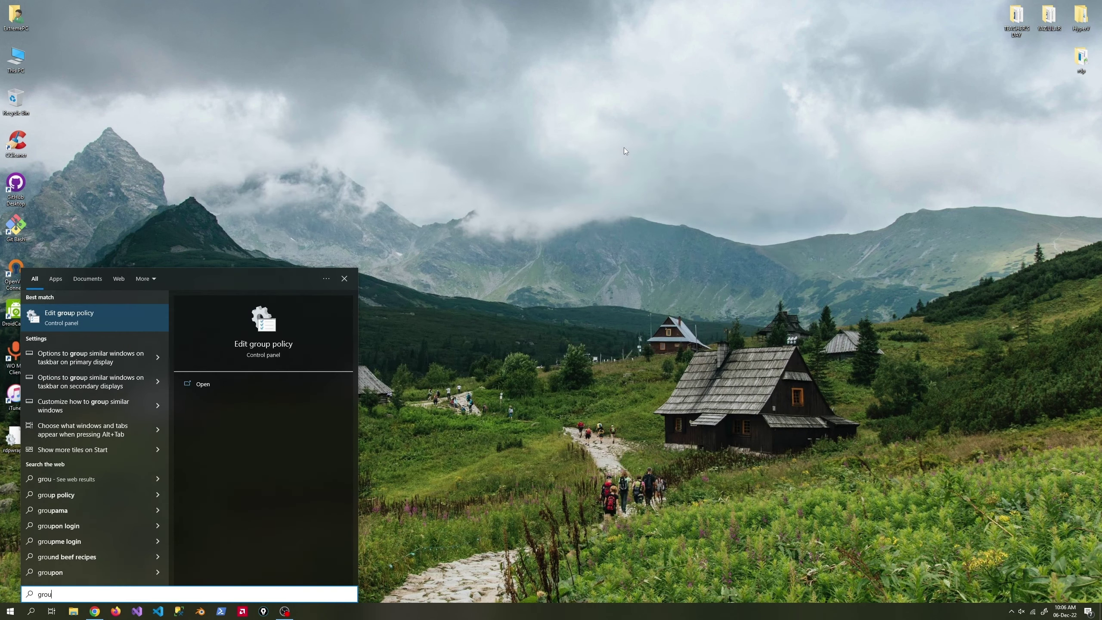
key(Return)
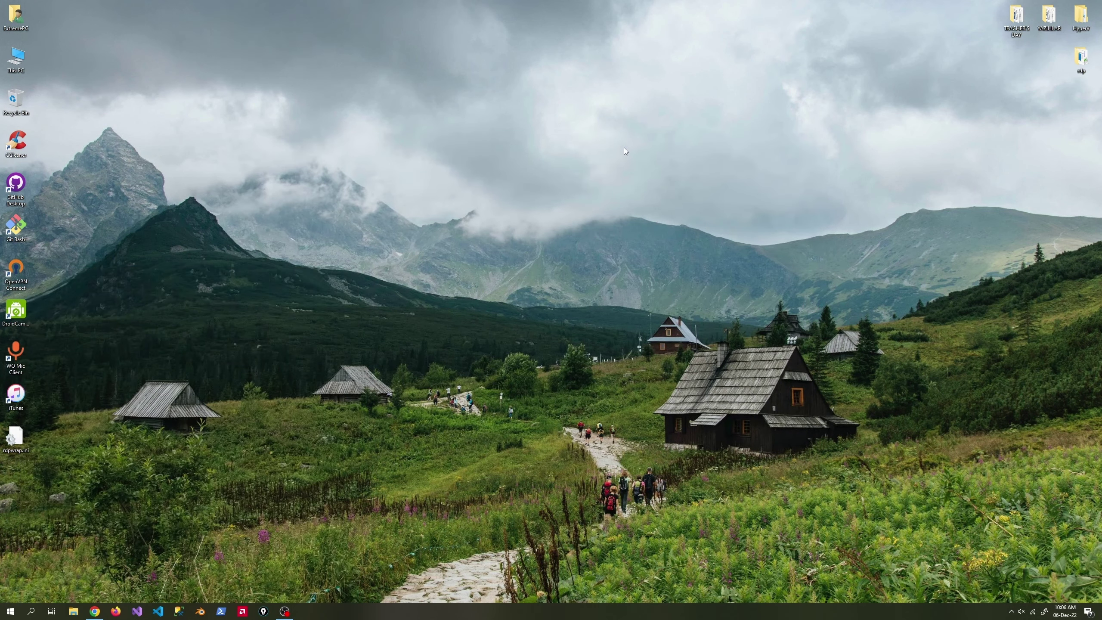
click(364, 70)
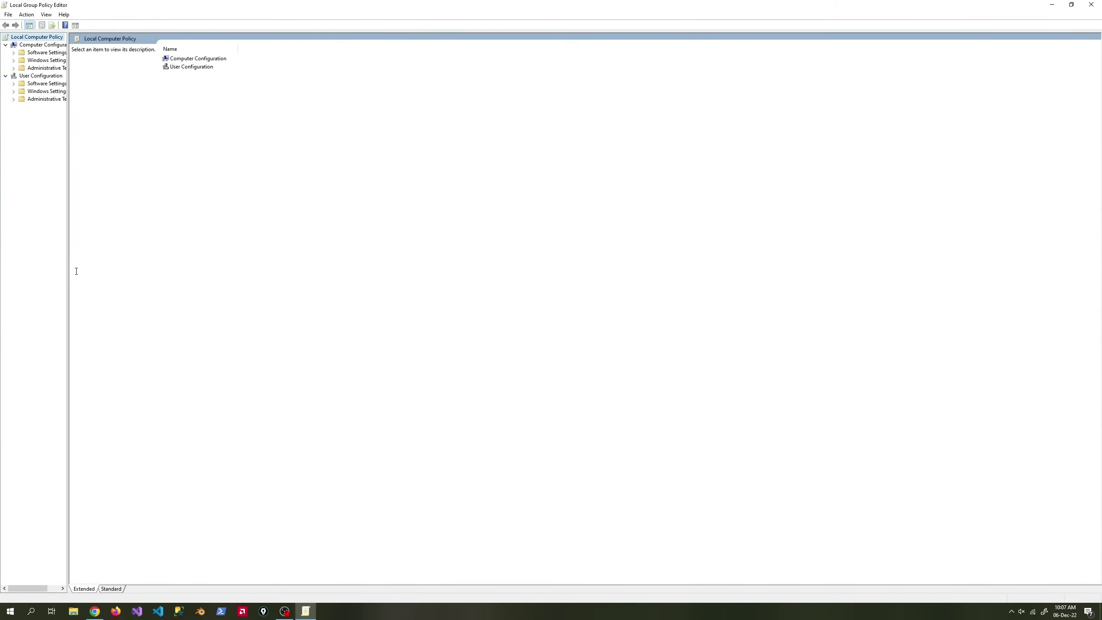
Navigate to Administrative Templates > Windows Components > Remote Desktop Services > Remote Desktop Session Host > Connections.
drag(66, 271, 39, 176)
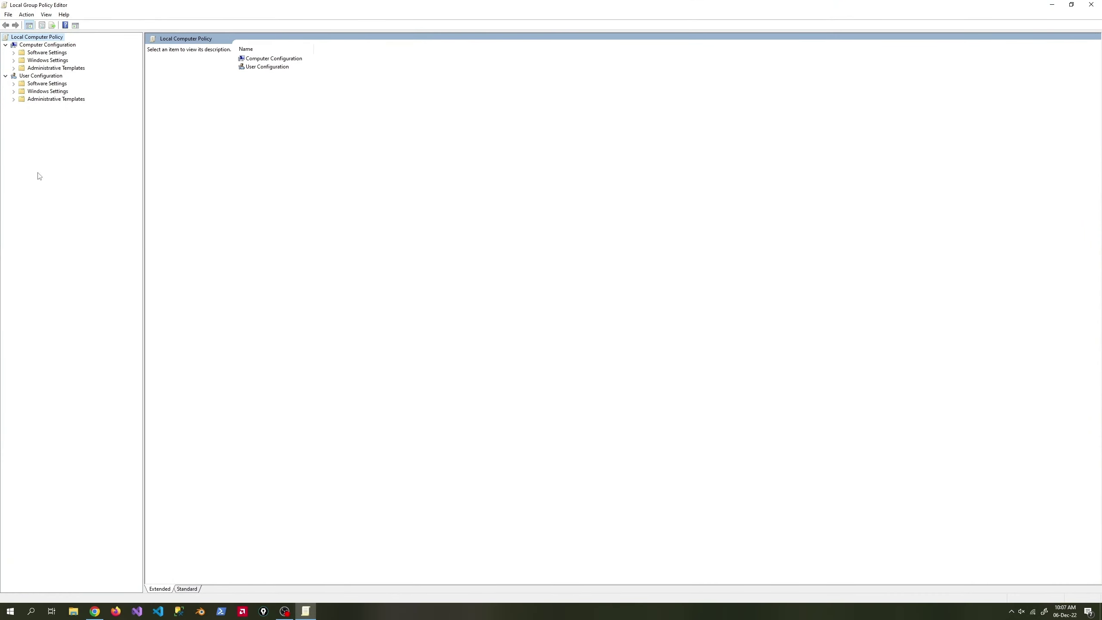
click(14, 68)
click(26, 69)
click(65, 122)
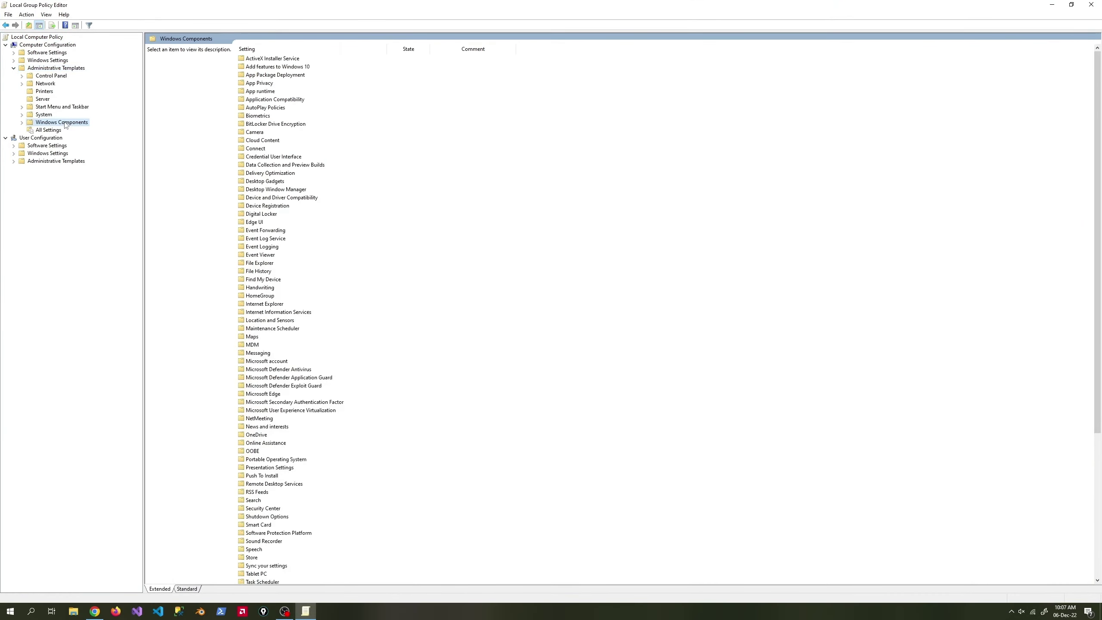
click(22, 122)
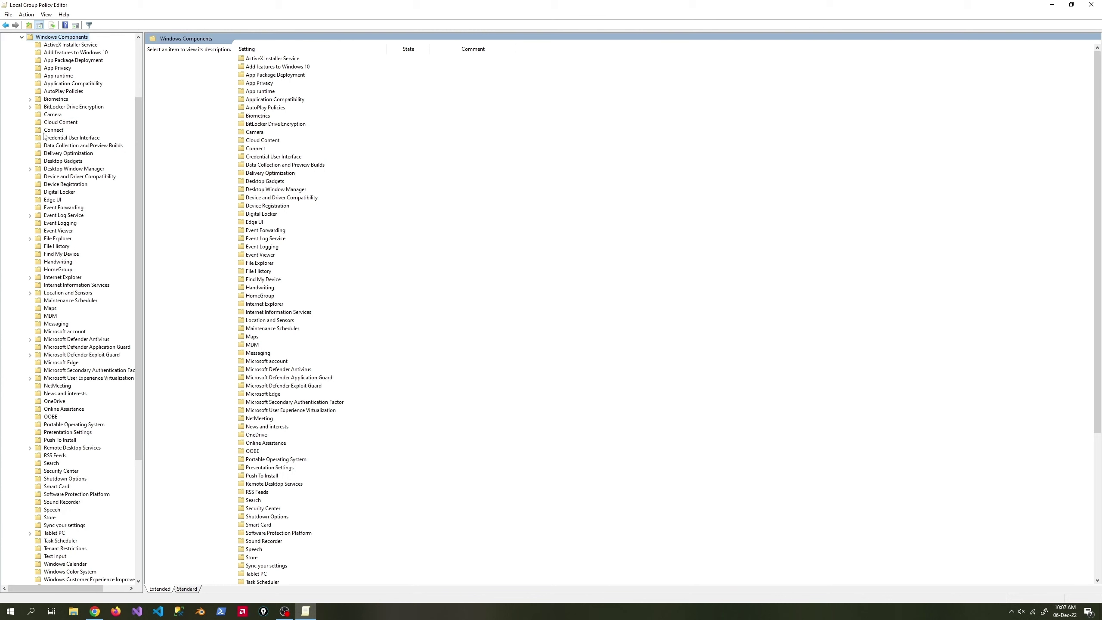
click(87, 448)
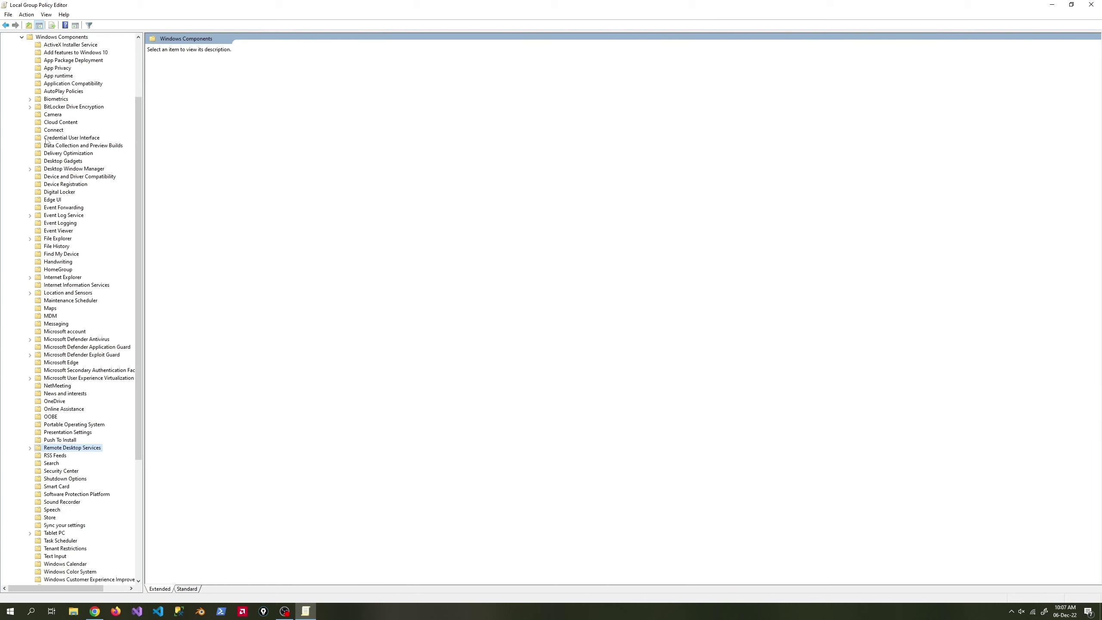
click(30, 448)
click(87, 471)
click(39, 471)
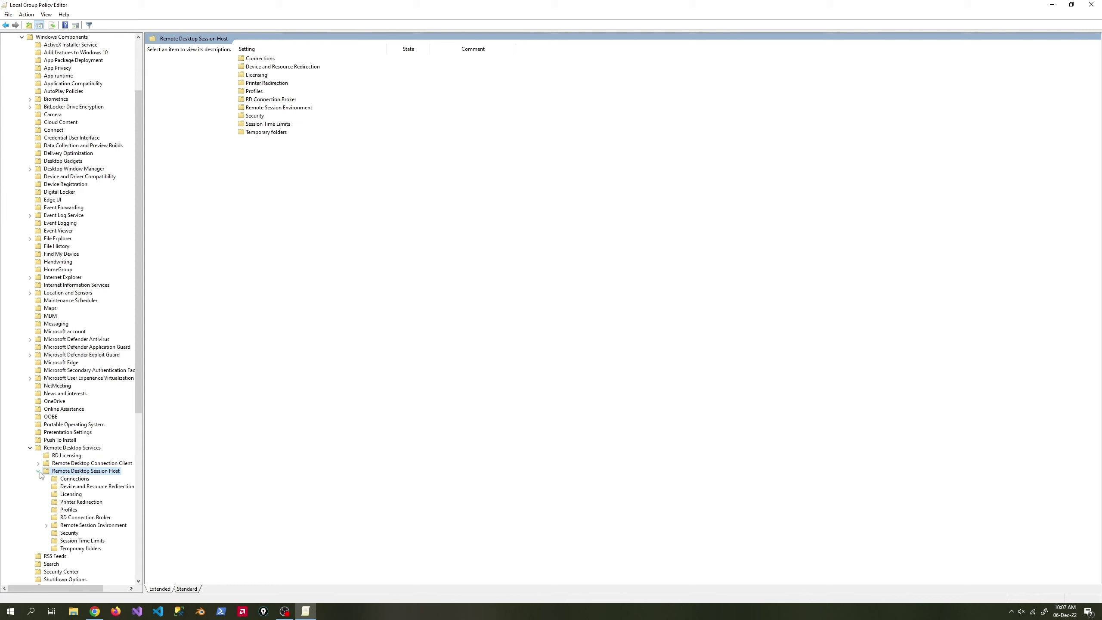
click(72, 478)
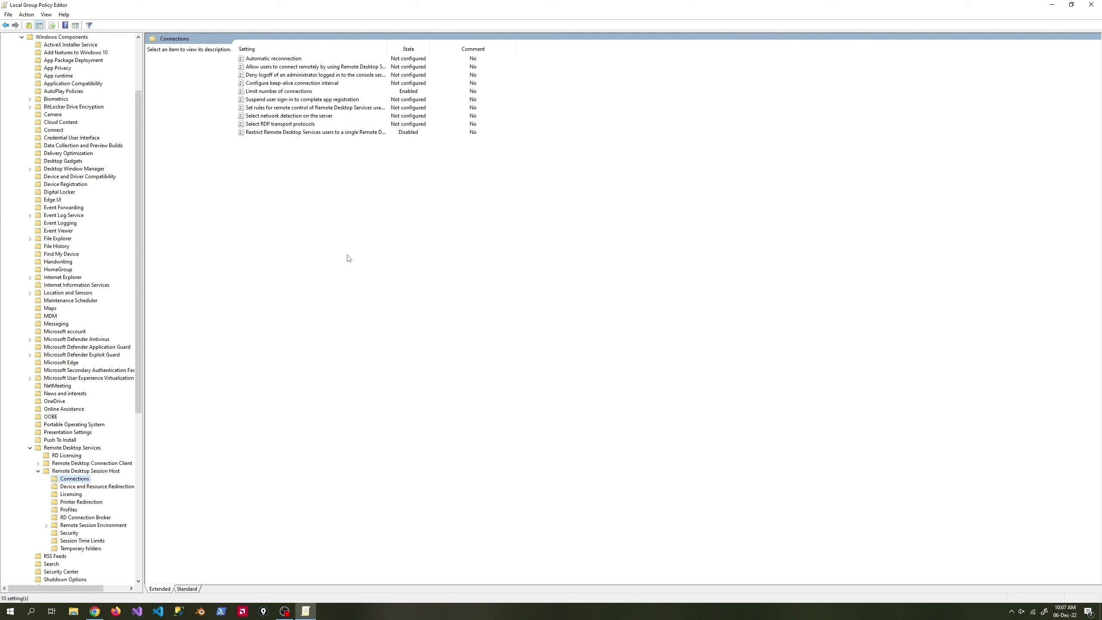
Keep Limit number of connections enabled at 999999, apply it, and close the editor.
click(261, 92)
right_click(261, 93)
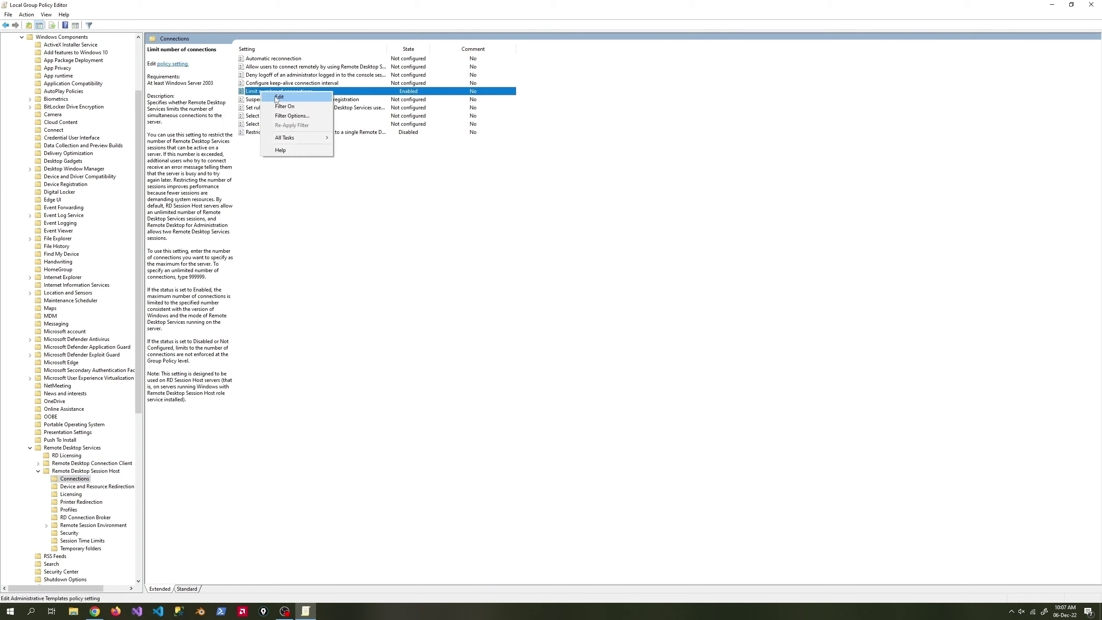
click(268, 97)
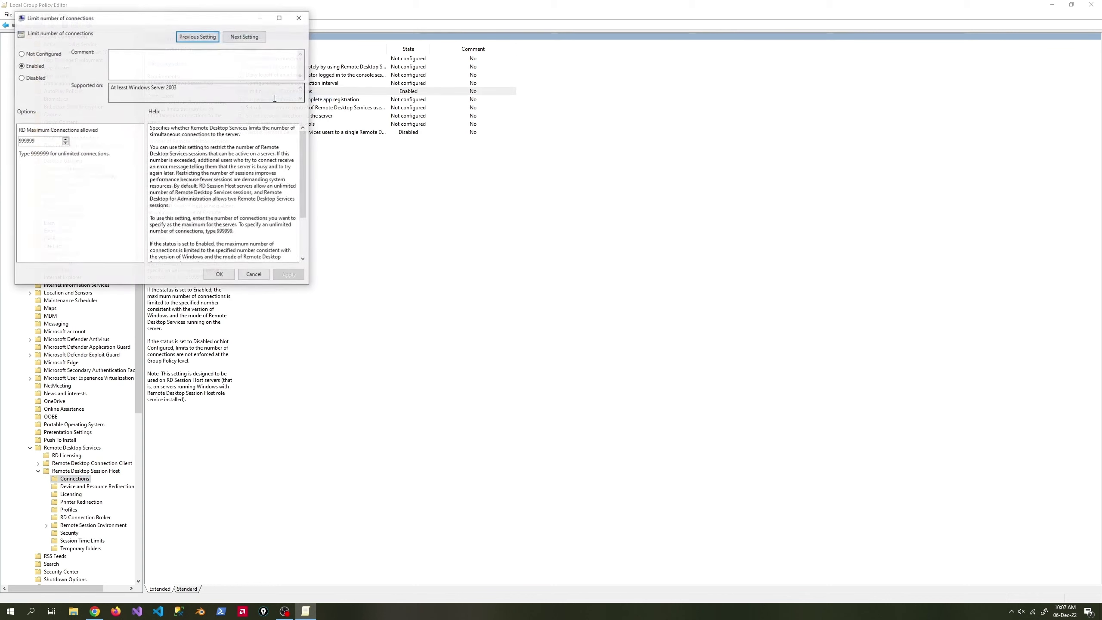
double_click(26, 141)
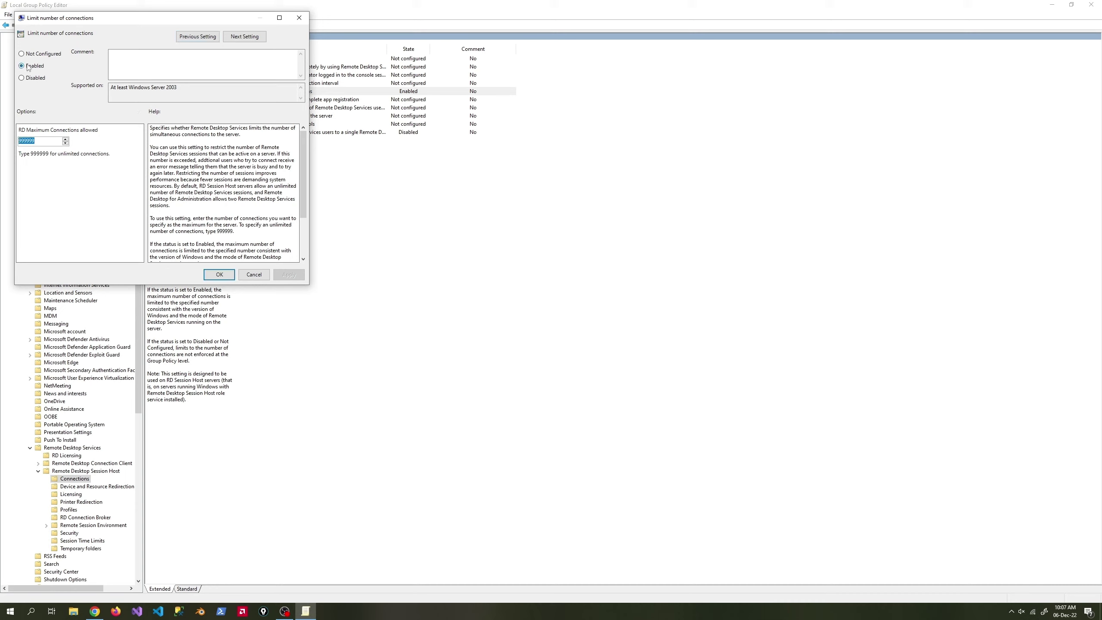
click(219, 275)
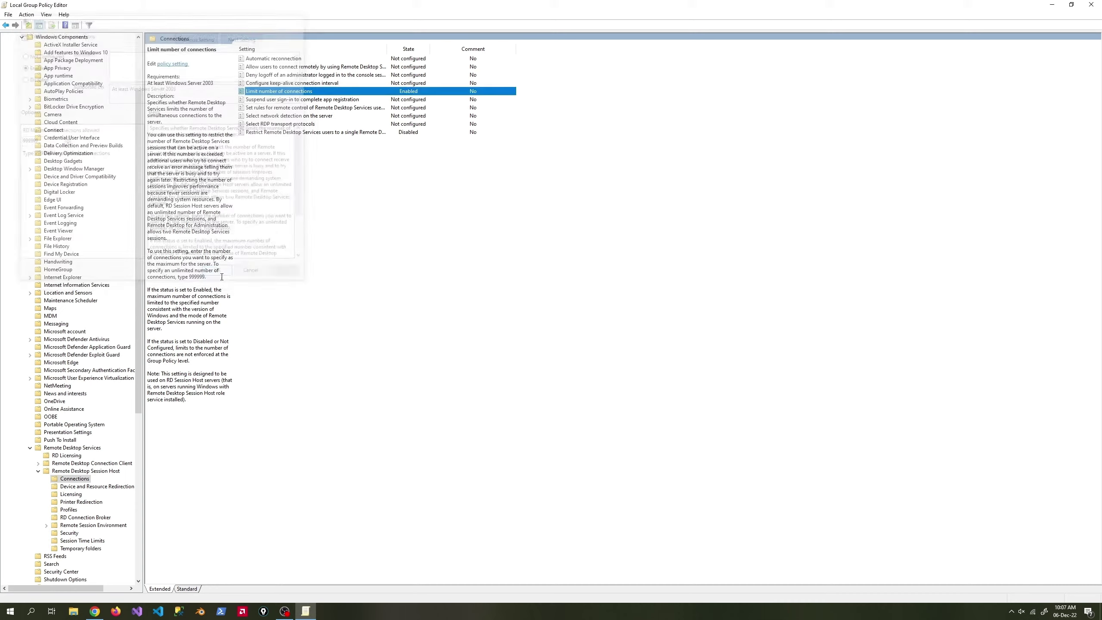
click(1092, 4)
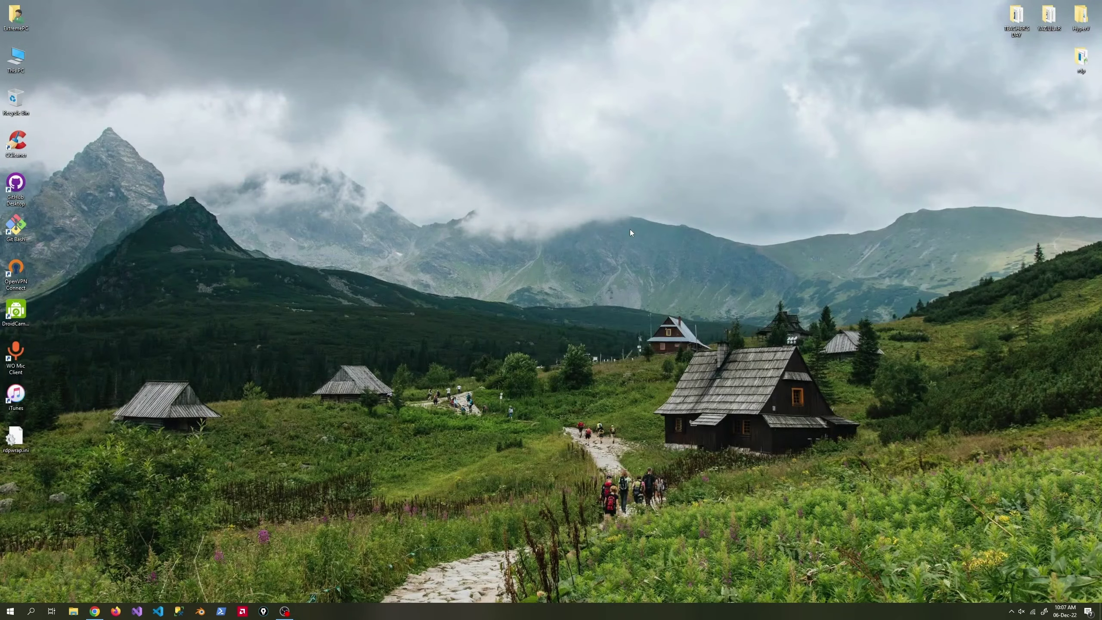
Run gpupdate /force from Start search, then launch Services by searching 'servi'.
key(super)
text(gpupdate)
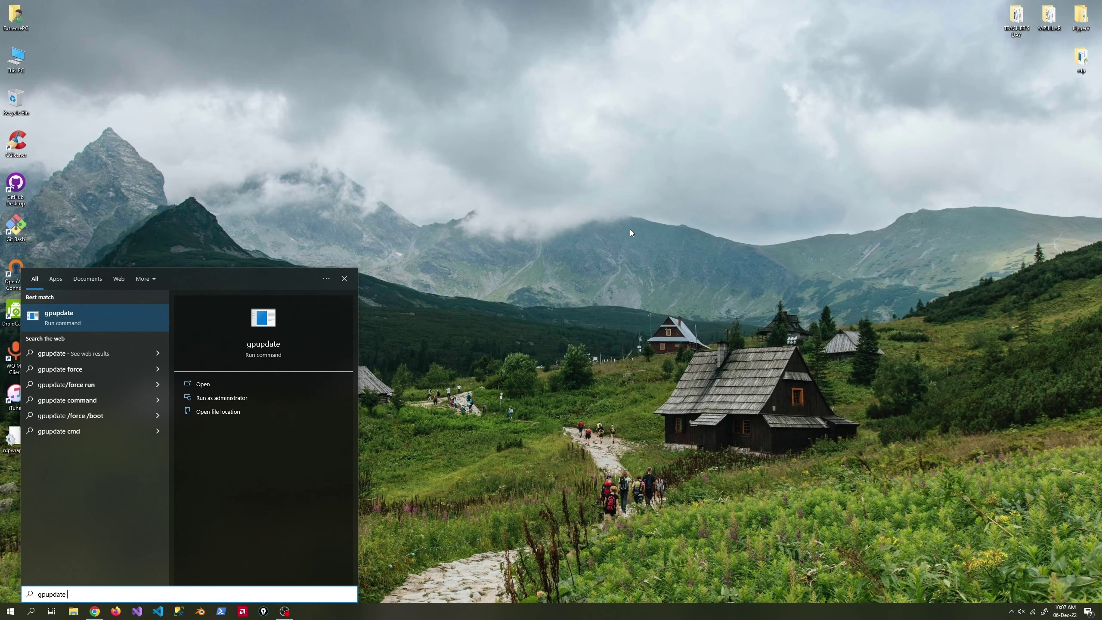
text( /force)
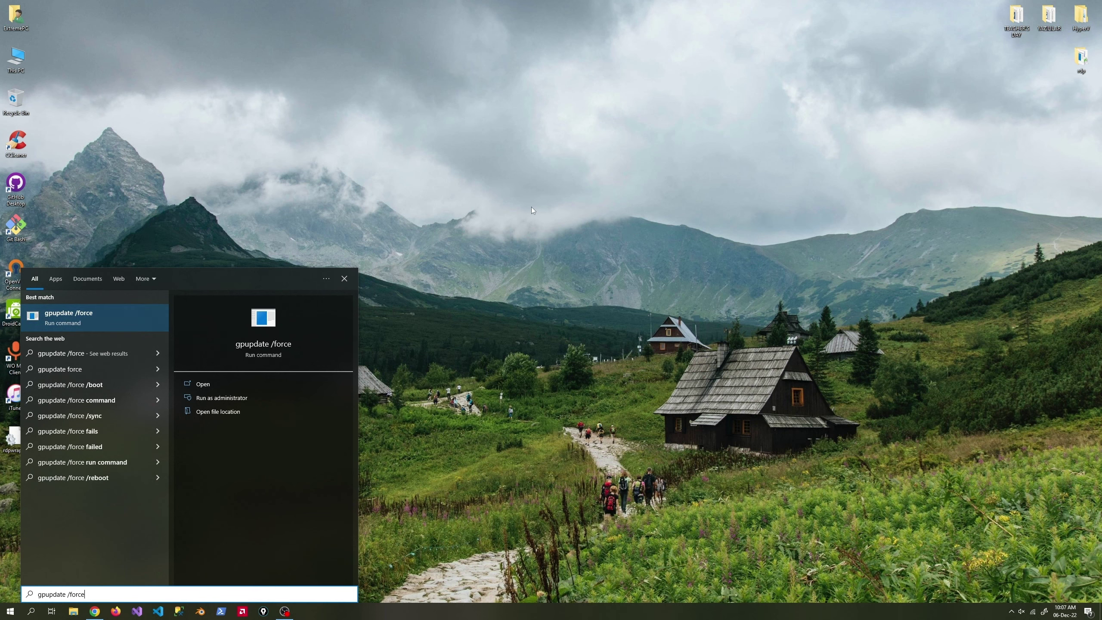
key(super)
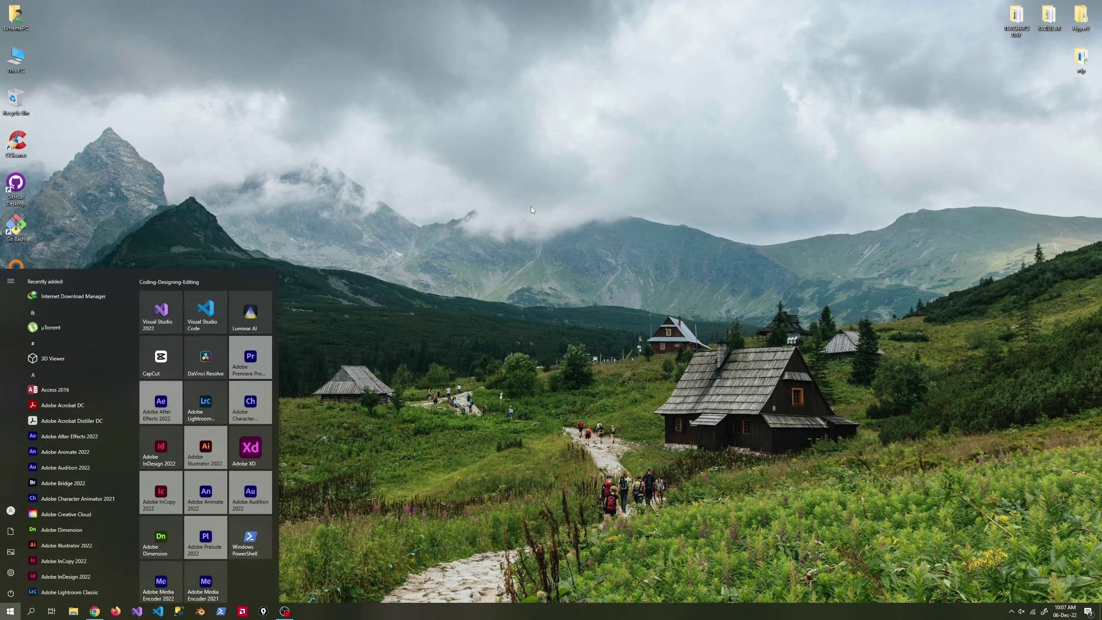
text(servi)
key(Return)
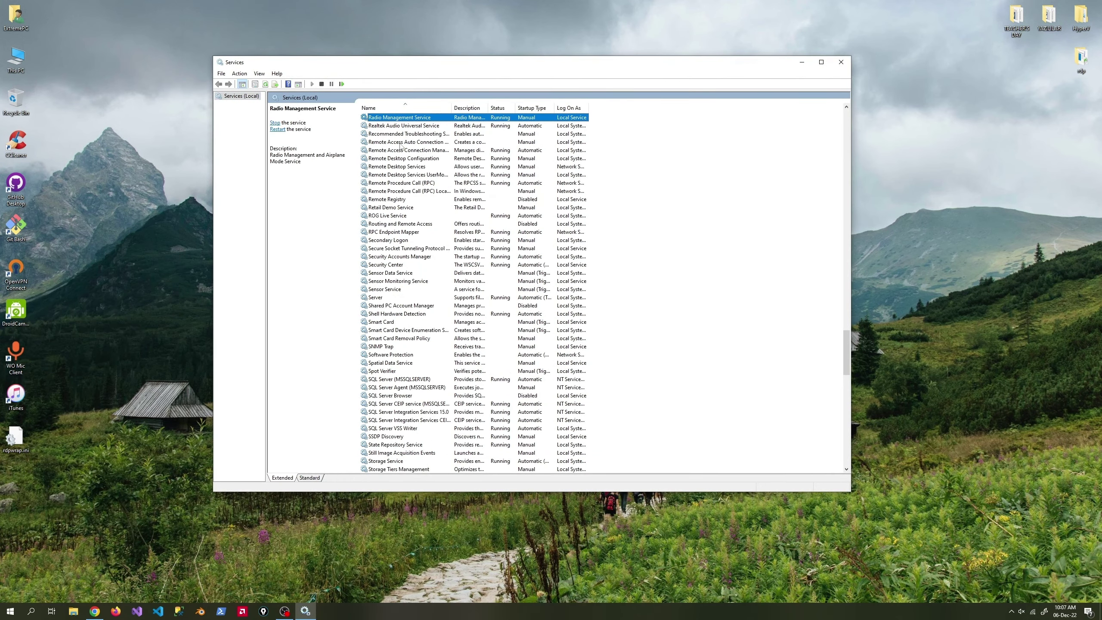
Restart Remote Desktop Services, close Services, and open the rdp folder on the desktop.
right_click(399, 159)
right_click(396, 167)
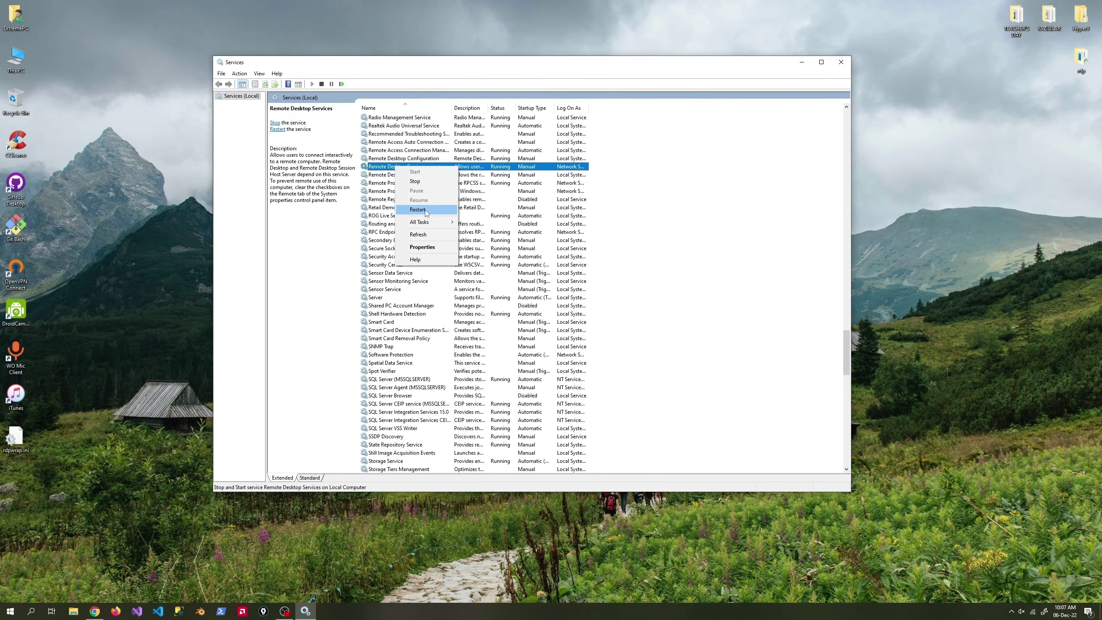
click(841, 61)
double_click(1080, 62)
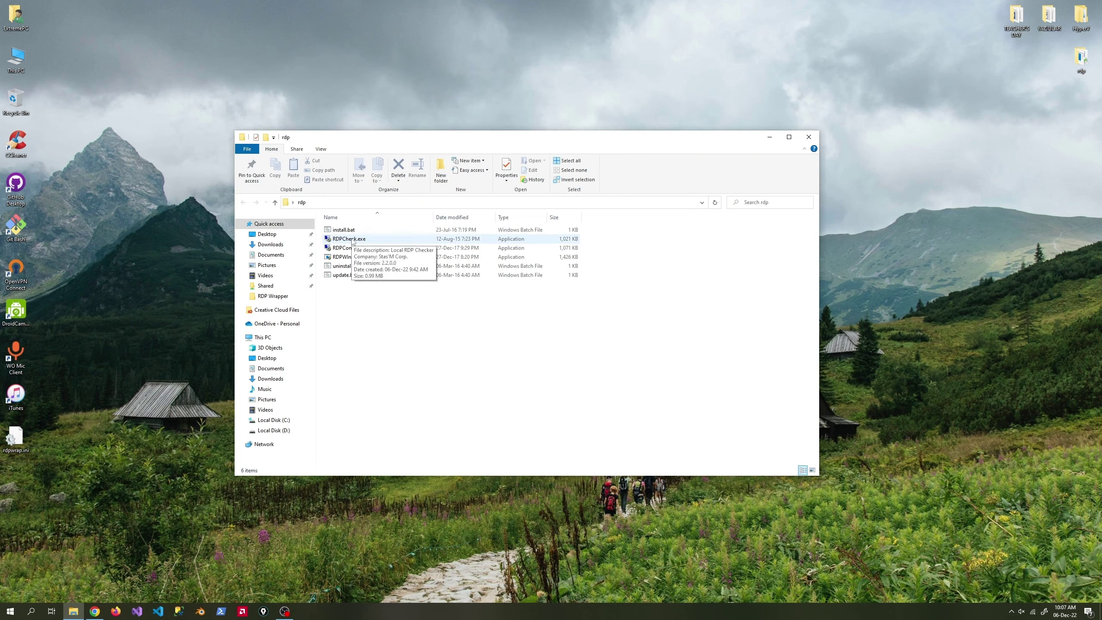
Run RDPCheck.exe past the security warning and sign in with the account password to show a loopback session.
double_click(352, 240)
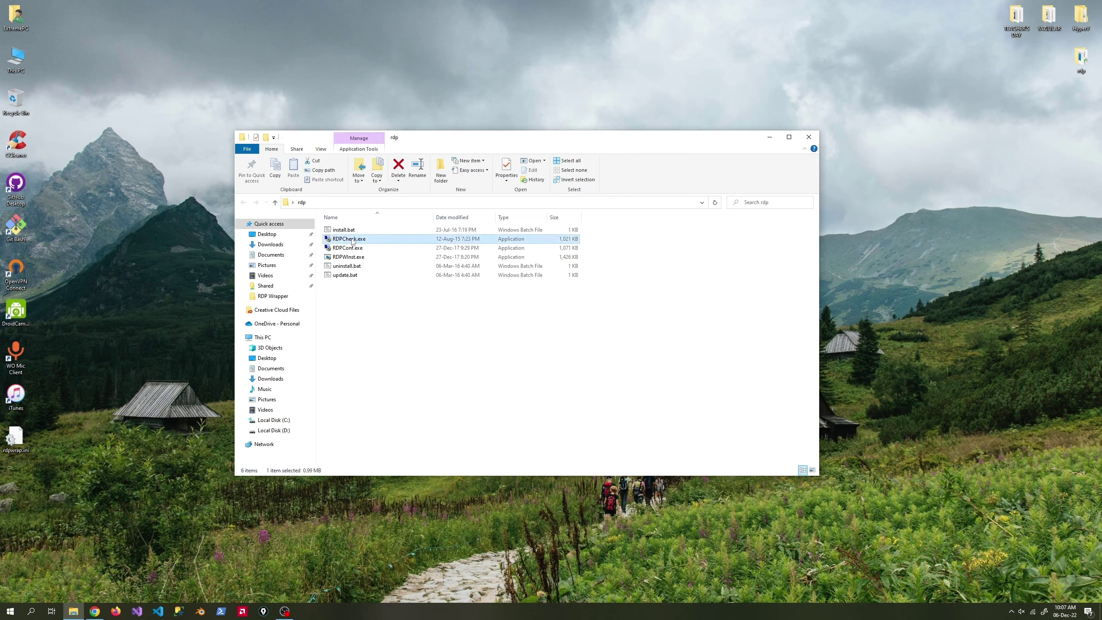
click(194, 182)
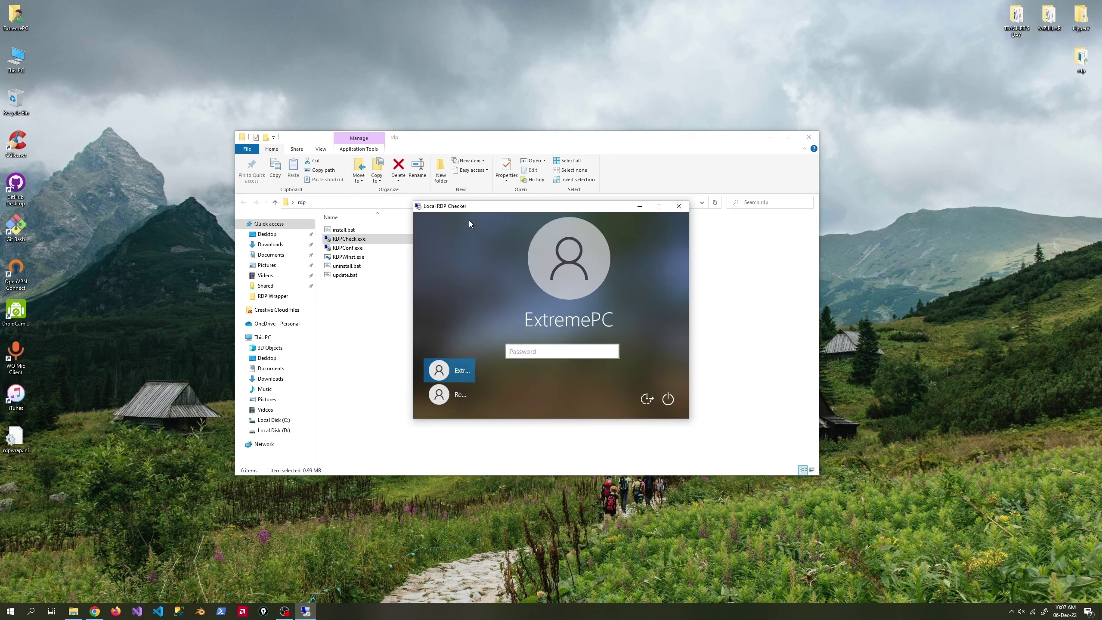
text(1234)
key(Return)
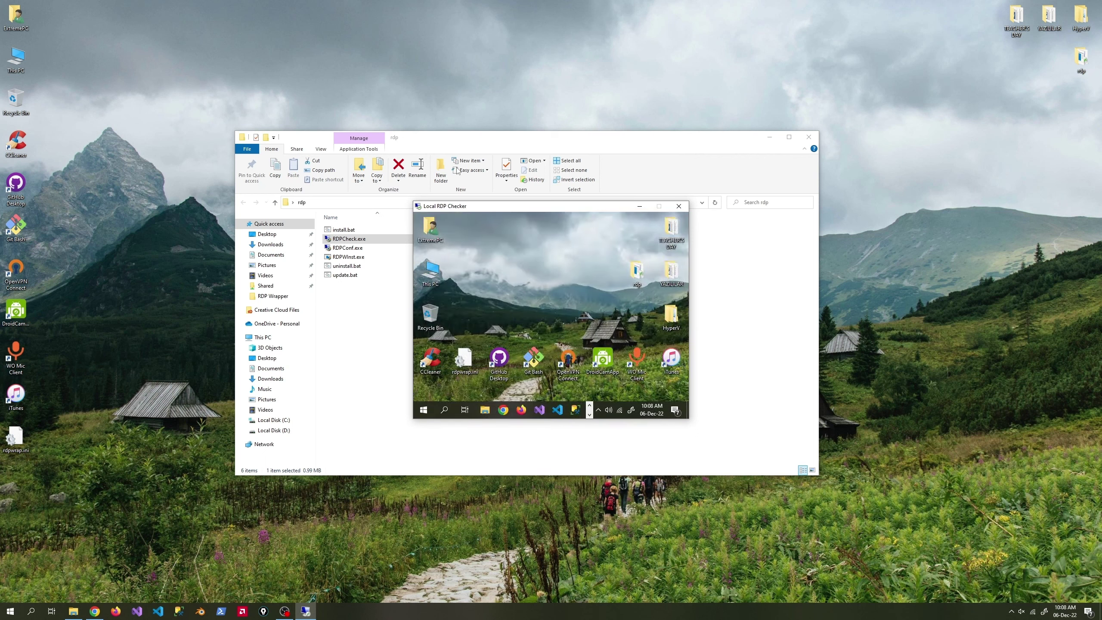
drag(493, 207, 398, 167)
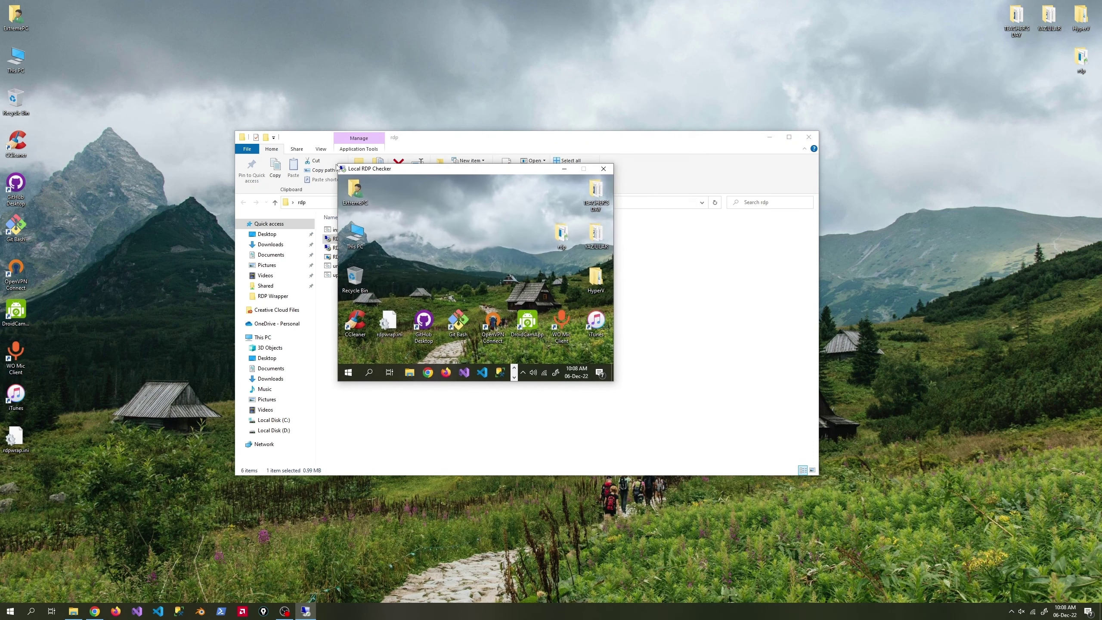
In Task Manager's Users tab, sign out the disconnected ExtremePC (30) and Remote sessions.
key(ctrl+shift+Escape)
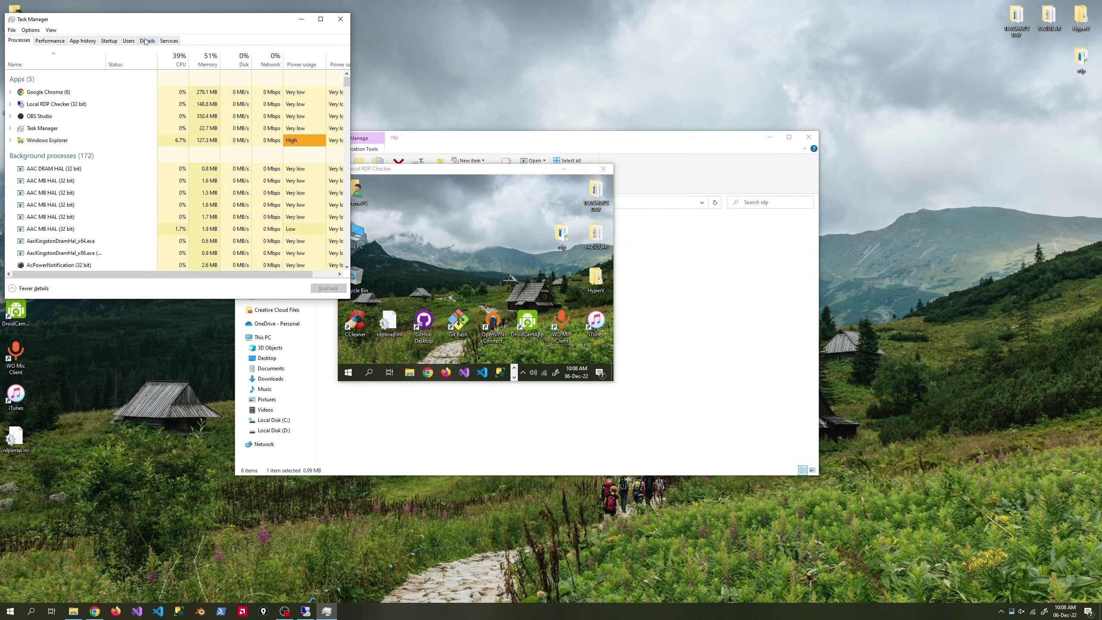
click(129, 40)
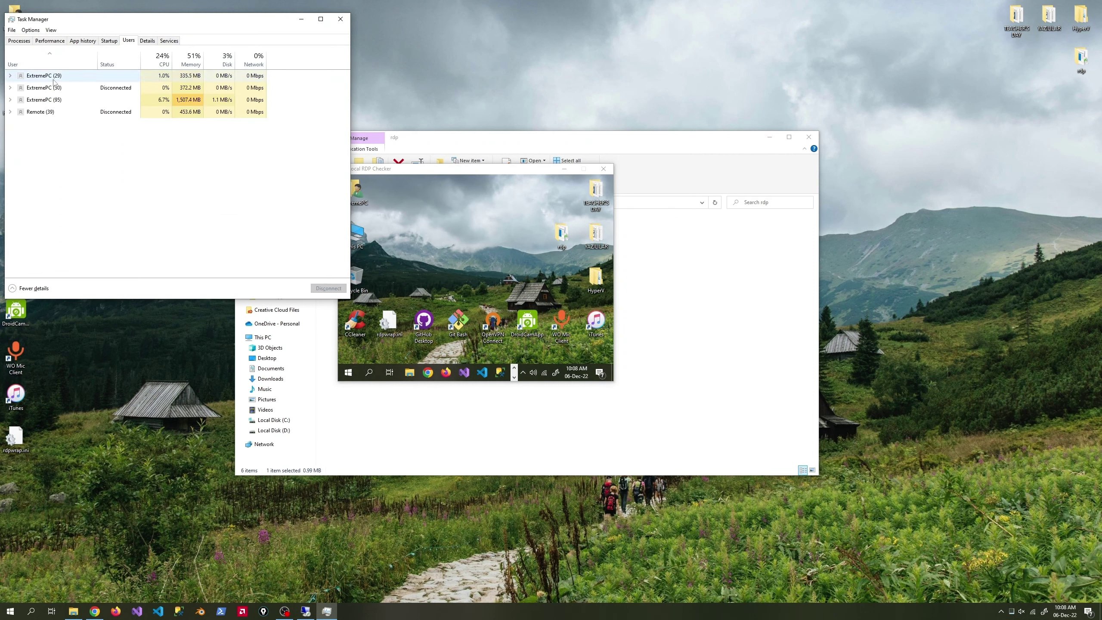
click(48, 113)
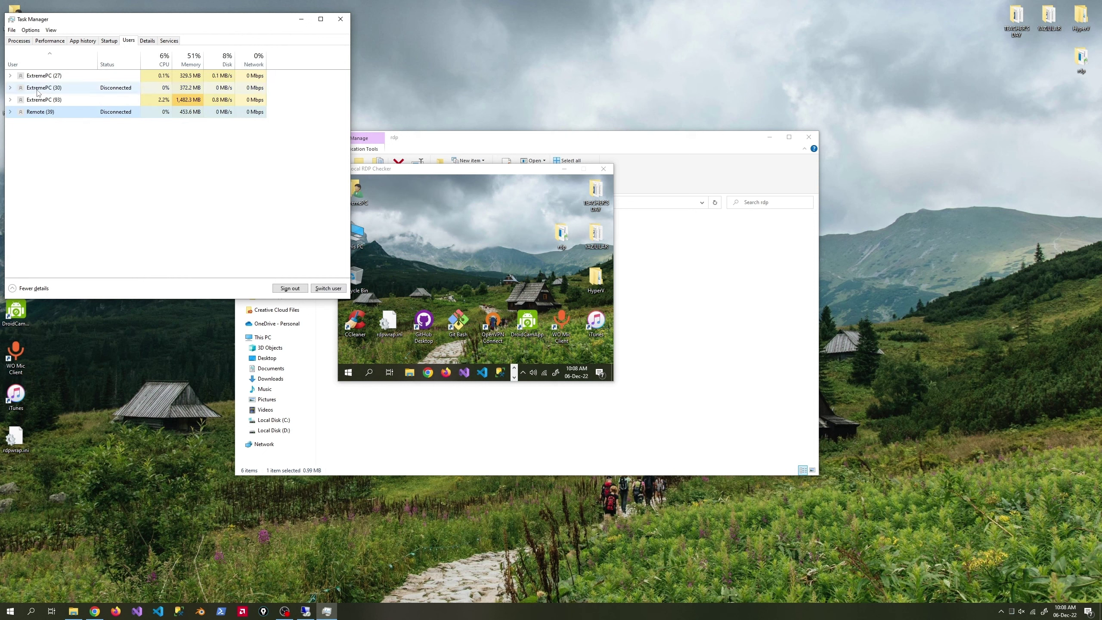
click(41, 90)
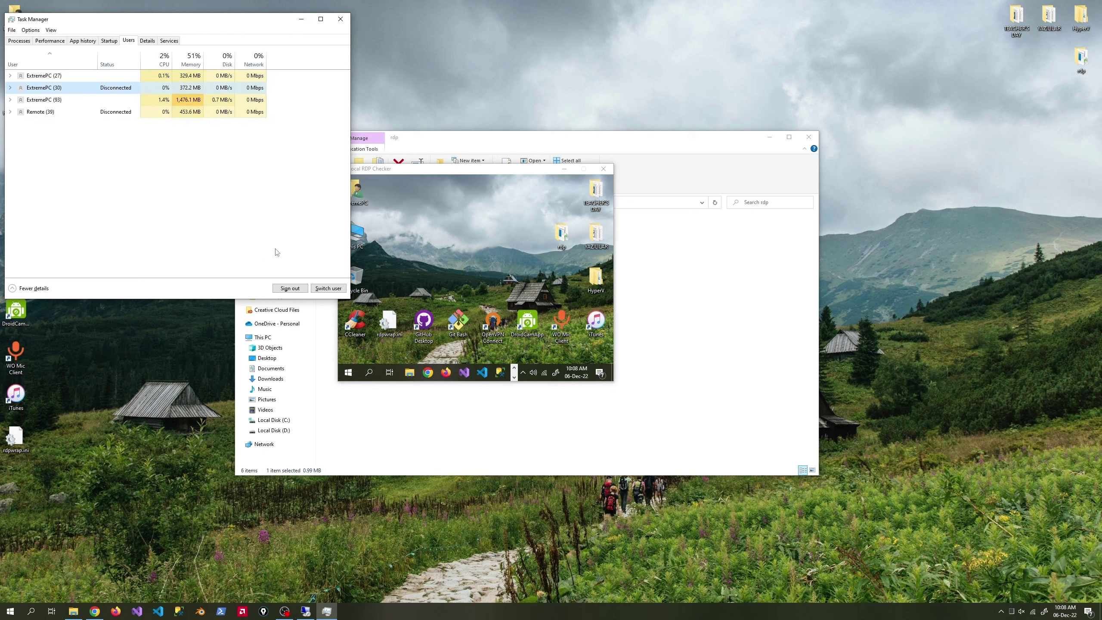
click(290, 289)
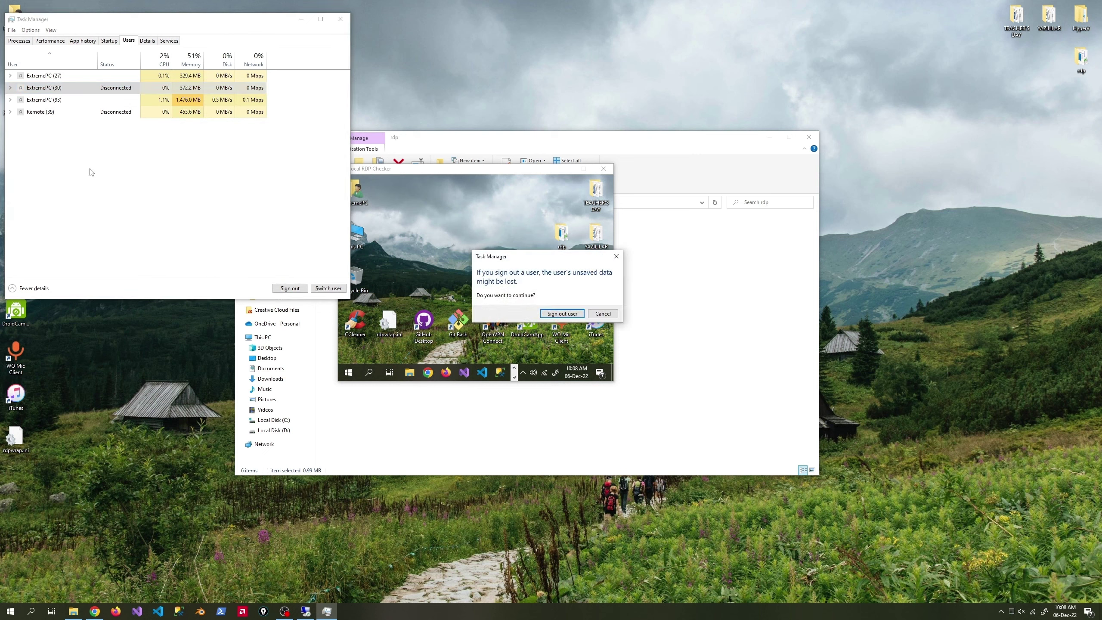
click(571, 313)
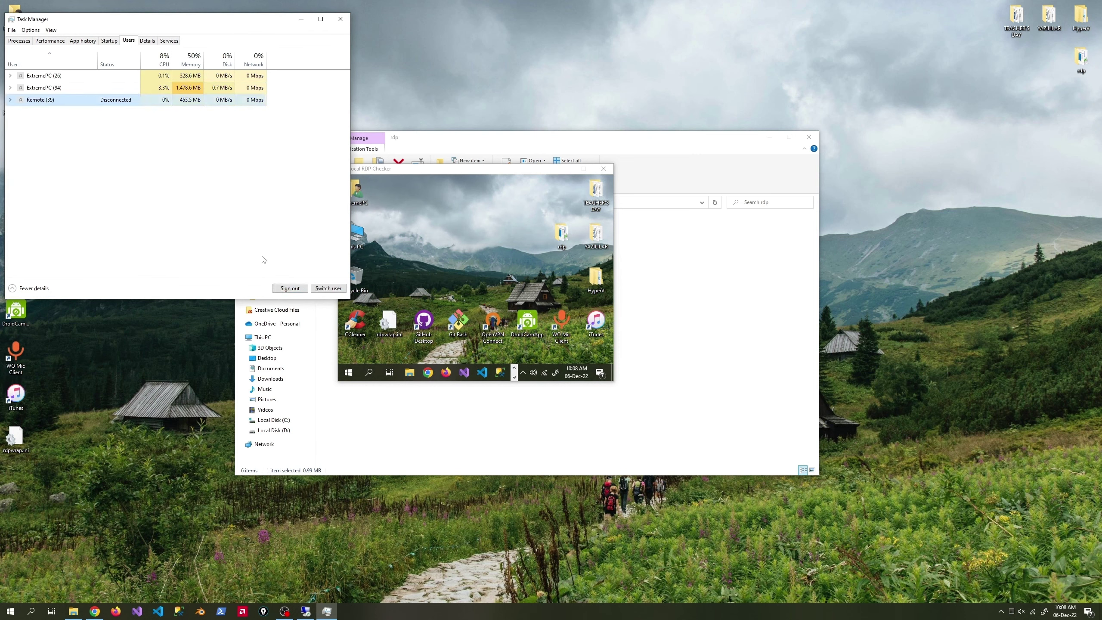
click(290, 288)
Sign out the Remote user and check the ExtremePC (94) session's processes in Task Manager.
click(570, 317)
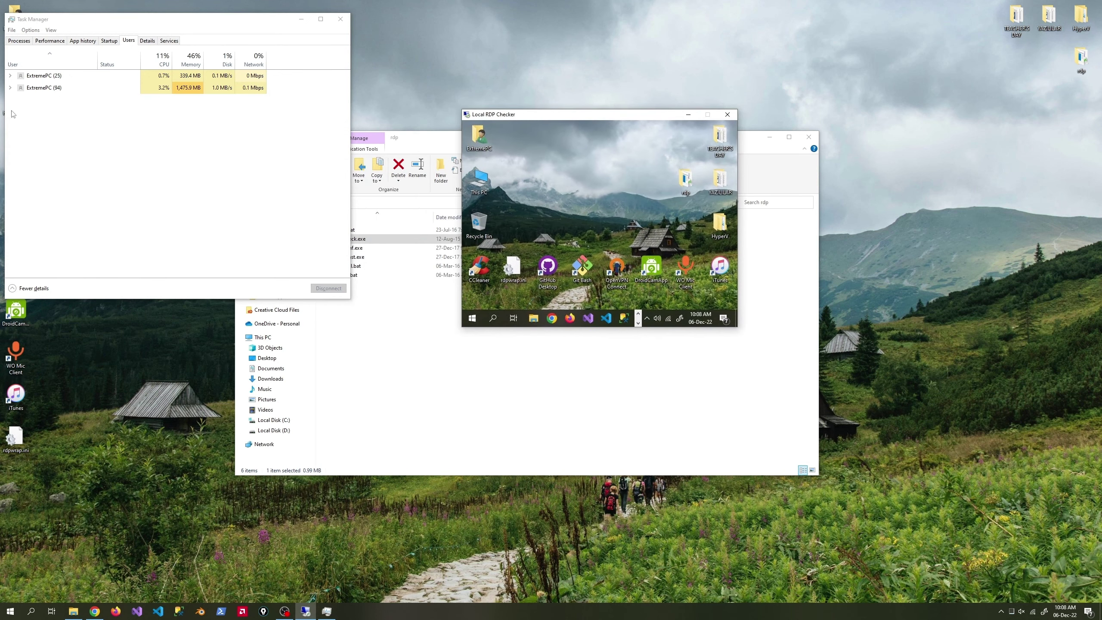
click(10, 88)
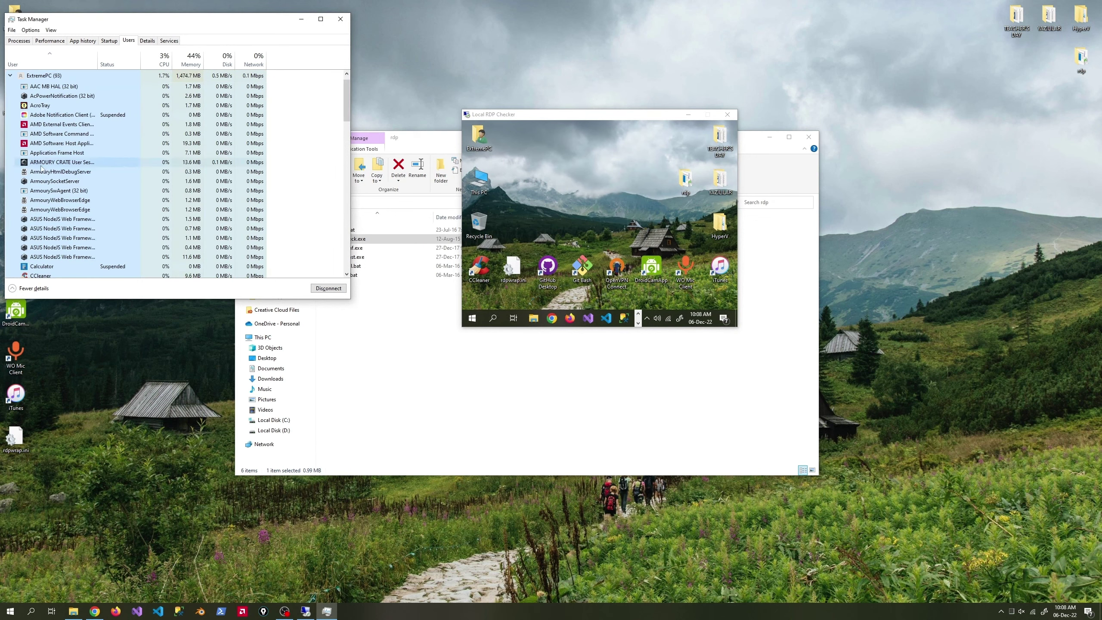
click(10, 75)
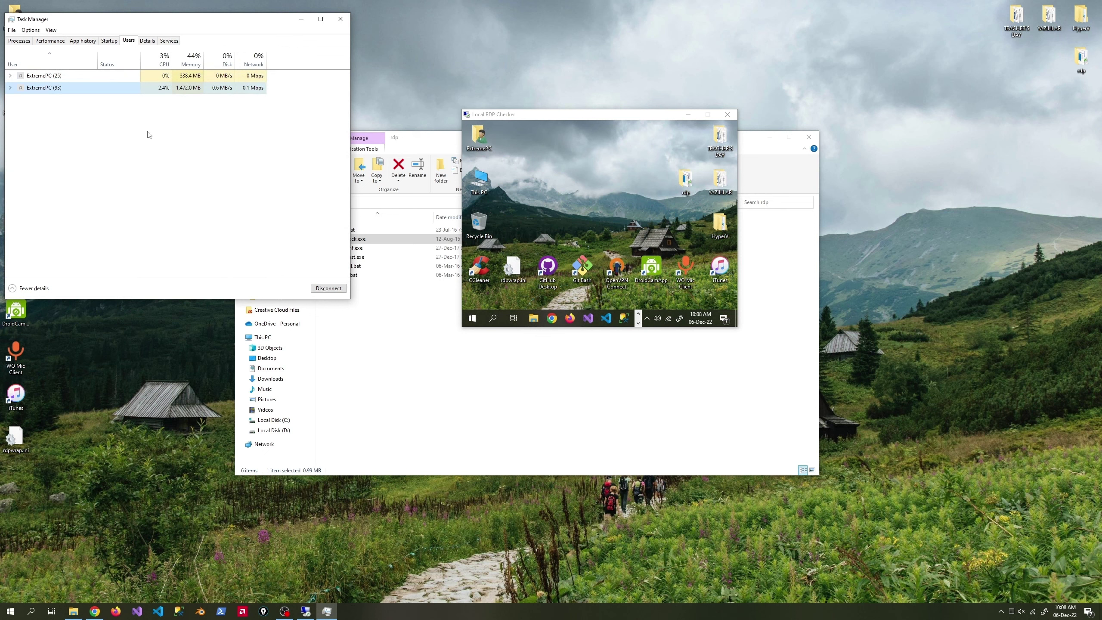
Move rdpwrap.ini to the remote Recycle Bin, then close Task Manager and Local RDP Checker.
click(514, 270)
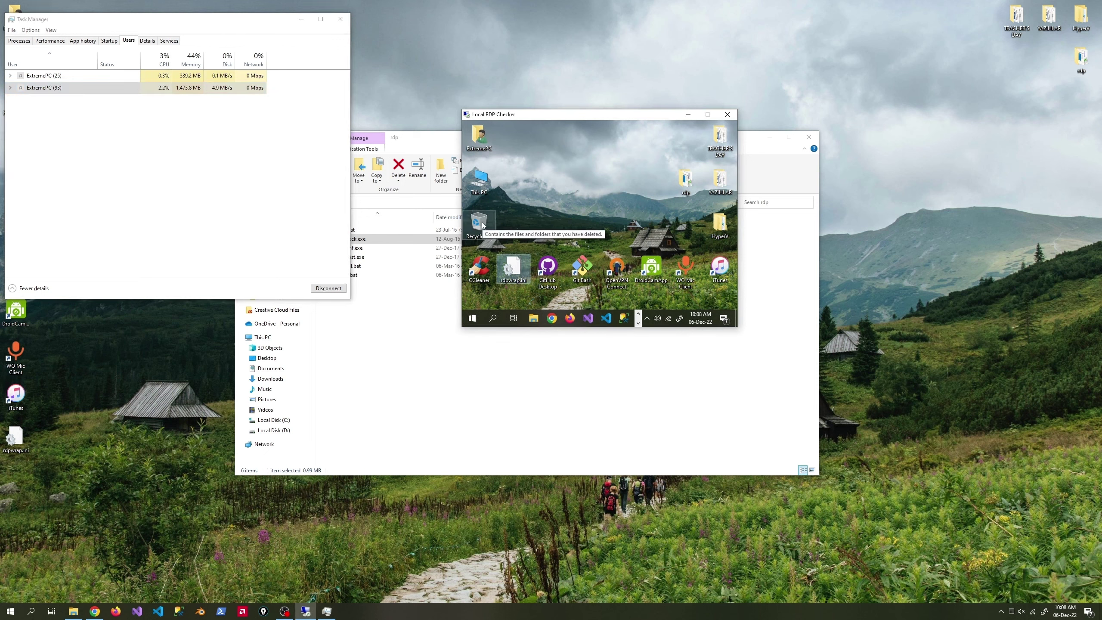
drag(512, 270, 480, 223)
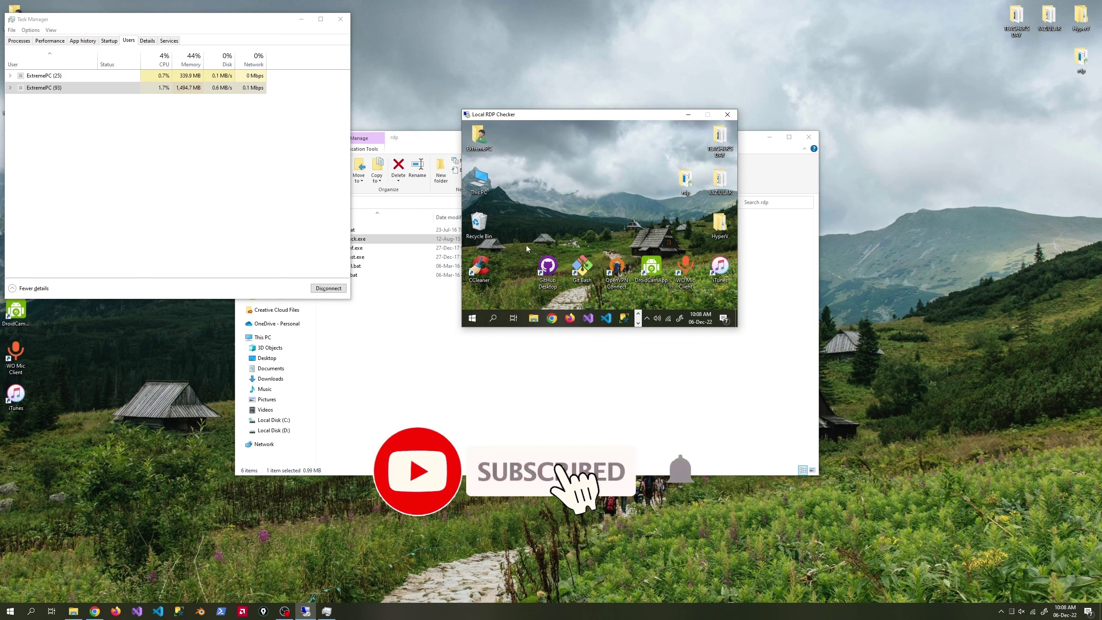
click(340, 19)
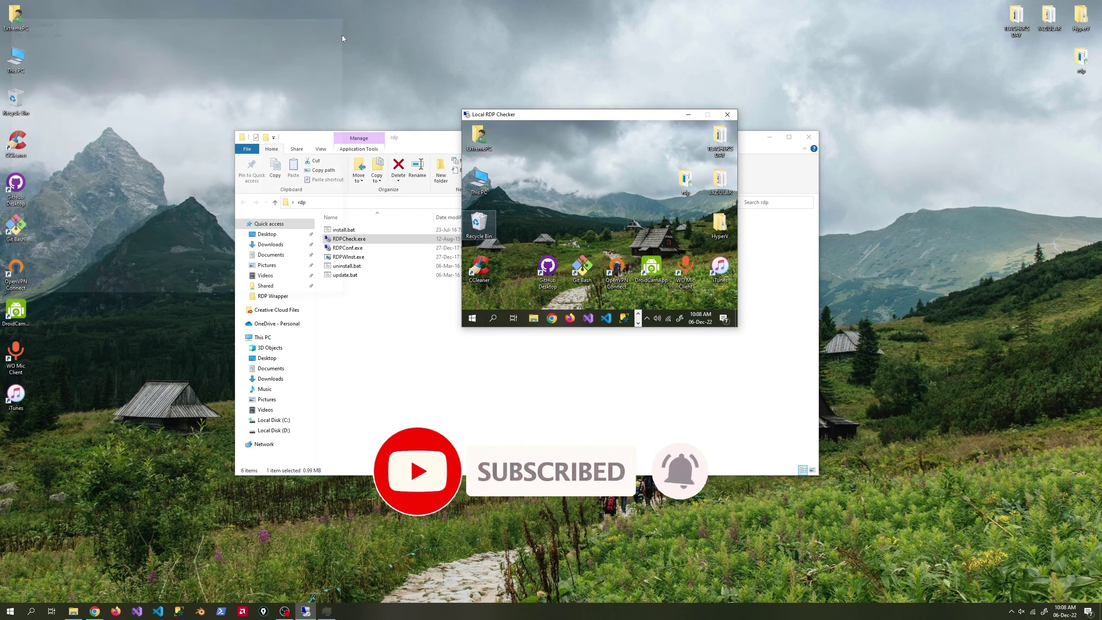
click(730, 115)
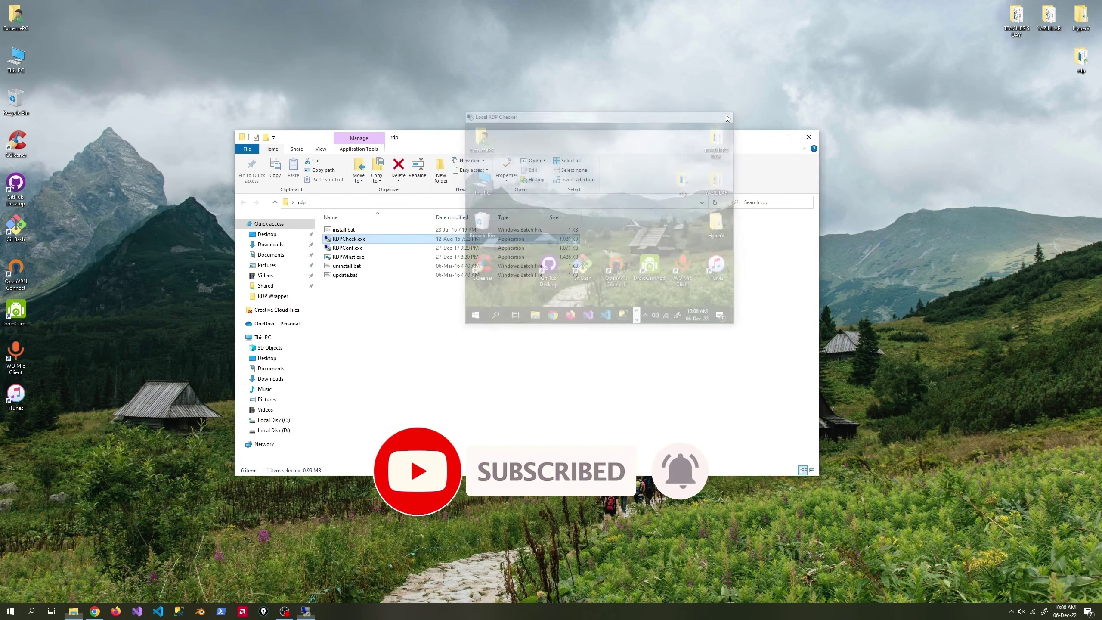